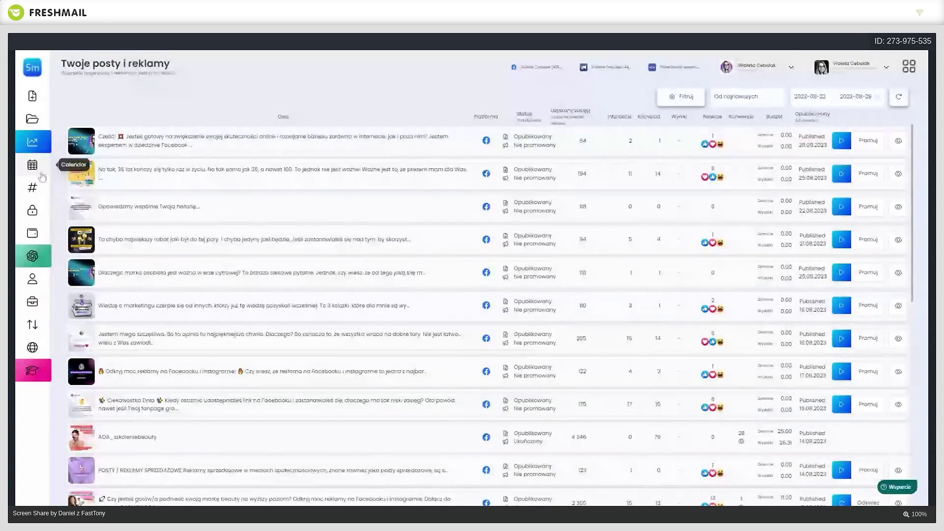
Step: Open the Facebook ads settings in the ad configuration and remove the whole-country Polska location
{"action": "left_click", "coordinate": [32, 188]}
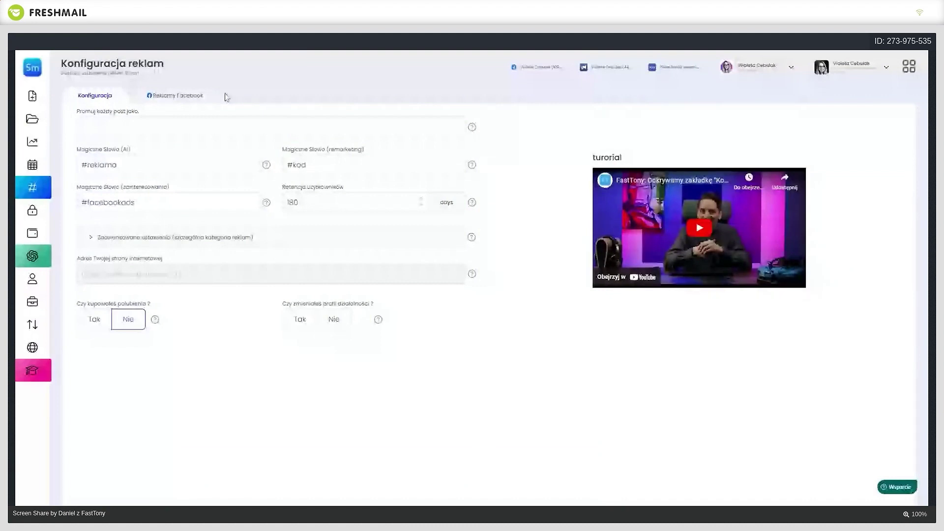
{"action": "left_click", "coordinate": [178, 95]}
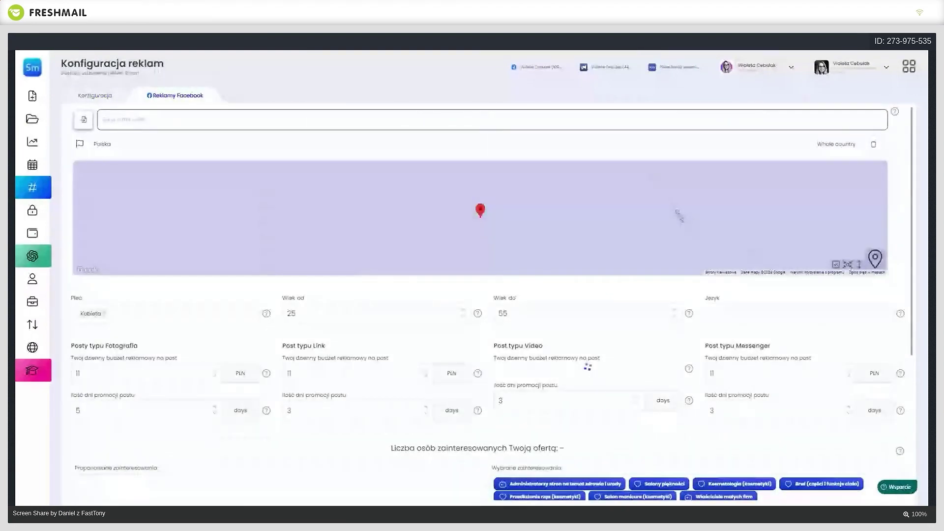
{"action": "left_click", "coordinate": [102, 119]}
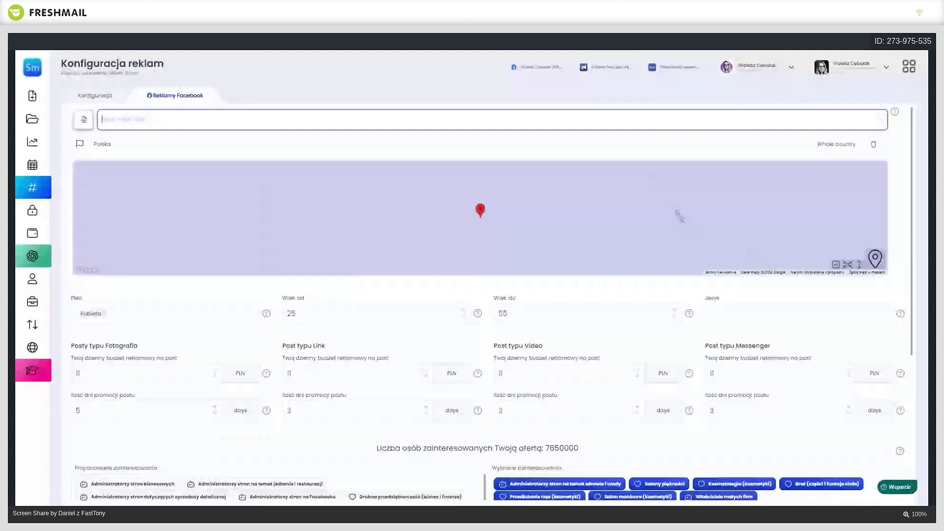
{"action": "left_click", "coordinate": [874, 145]}
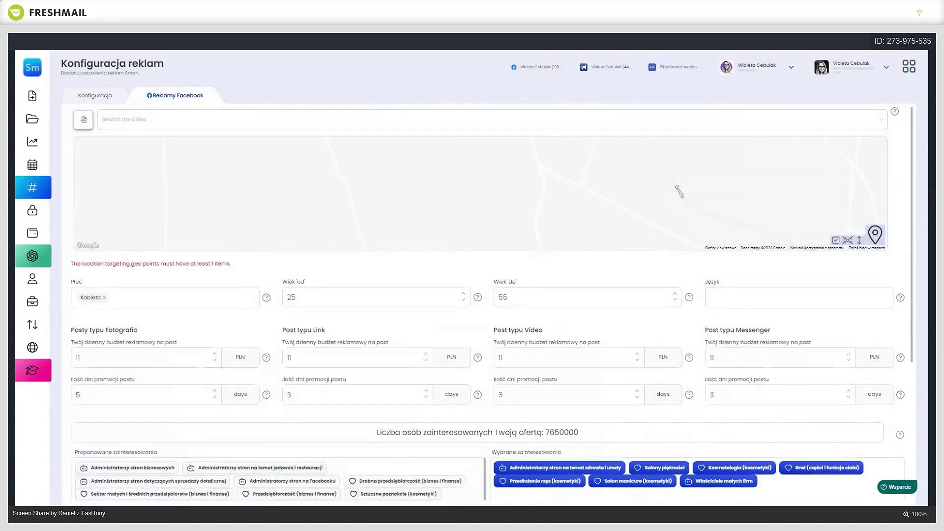
Step: Search the targeting locations for "poland" and add Polska as the targeted country
{"action": "left_click", "coordinate": [103, 120]}
{"action": "type", "text": "c"}
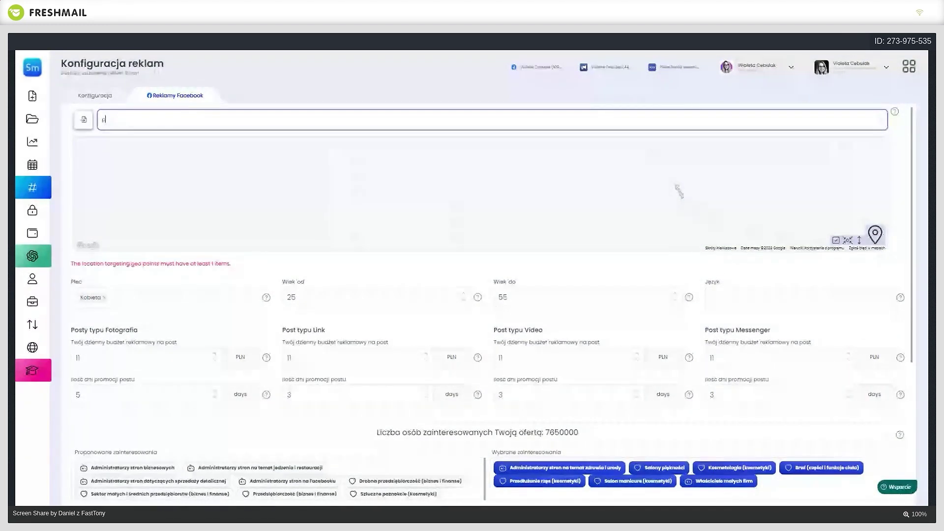
{"action": "type", "text": "olska"}
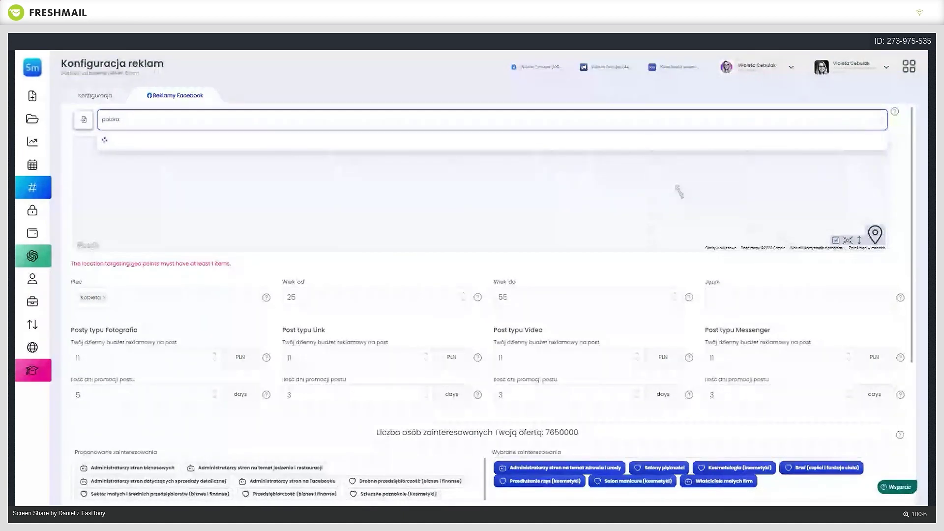
{"action": "key", "text": "BackSpace"}
{"action": "key", "text": "BackSpace"}
{"action": "key", "text": "BackSpace"}
{"action": "key", "text": "BackSpace"}
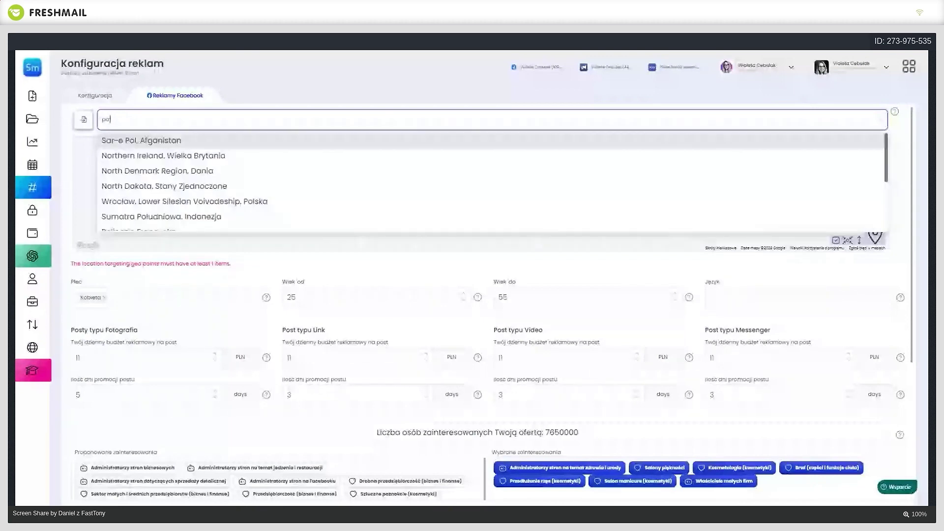
{"action": "type", "text": "land"}
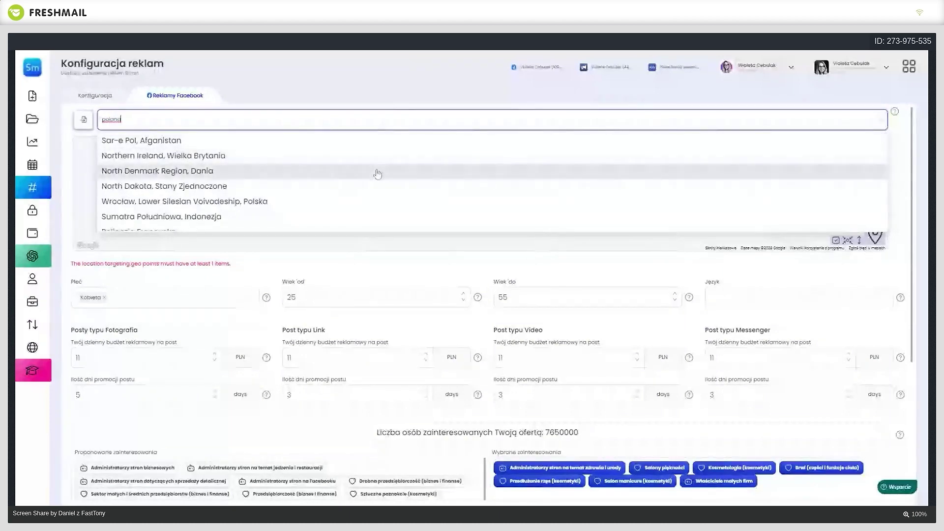
{"action": "scroll", "coordinate": [378, 181], "scroll_direction": "down", "scroll_amount": 1}
{"action": "scroll", "coordinate": [378, 182], "scroll_direction": "up", "scroll_amount": 2}
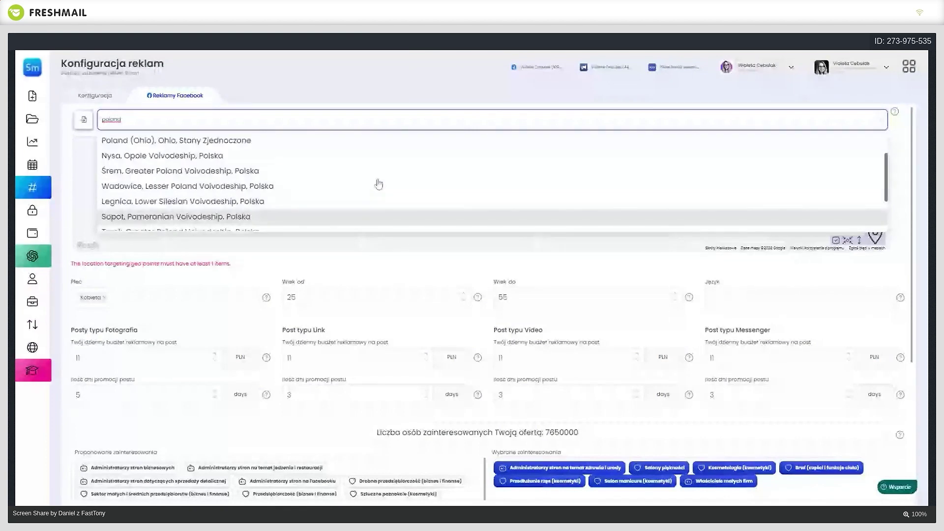
{"action": "scroll", "coordinate": [345, 179], "scroll_direction": "down", "scroll_amount": 2}
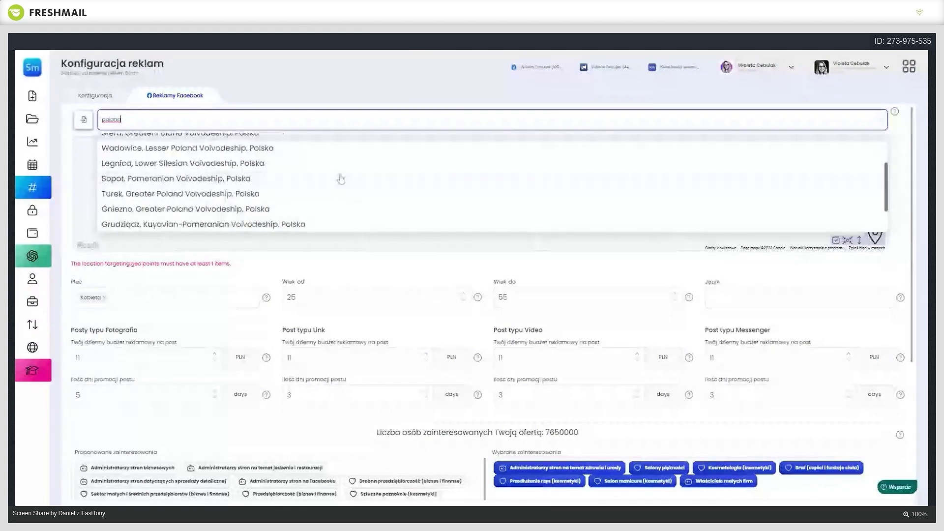
{"action": "scroll", "coordinate": [341, 182], "scroll_direction": "down", "scroll_amount": 1}
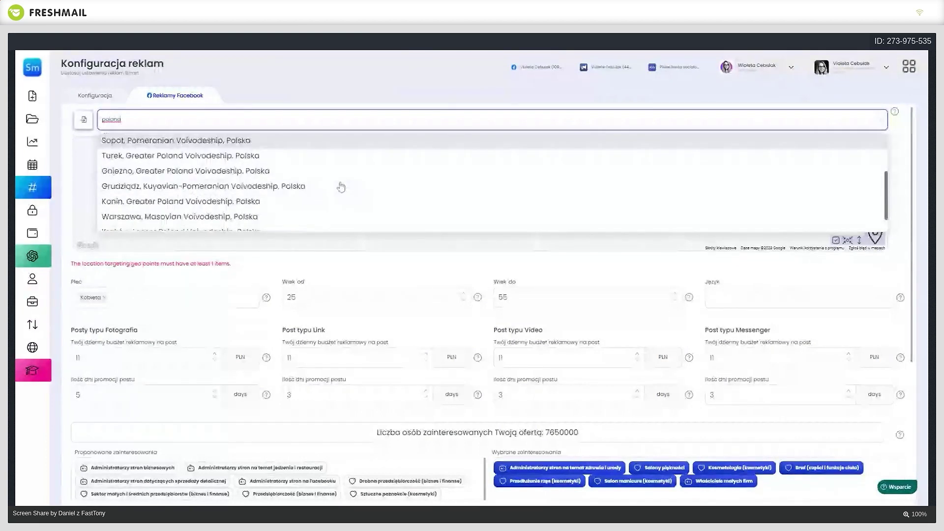
{"action": "scroll", "coordinate": [340, 187], "scroll_direction": "up", "scroll_amount": 4}
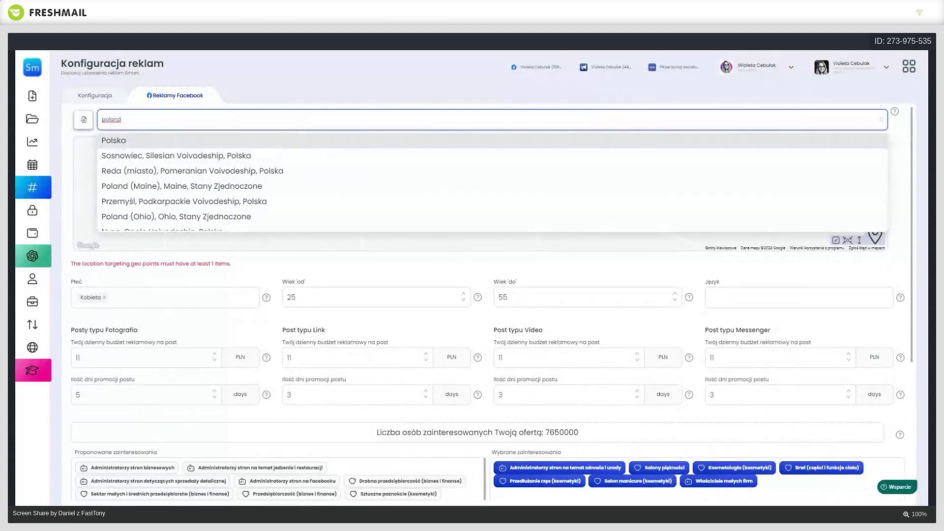
{"action": "left_click", "coordinate": [126, 143]}
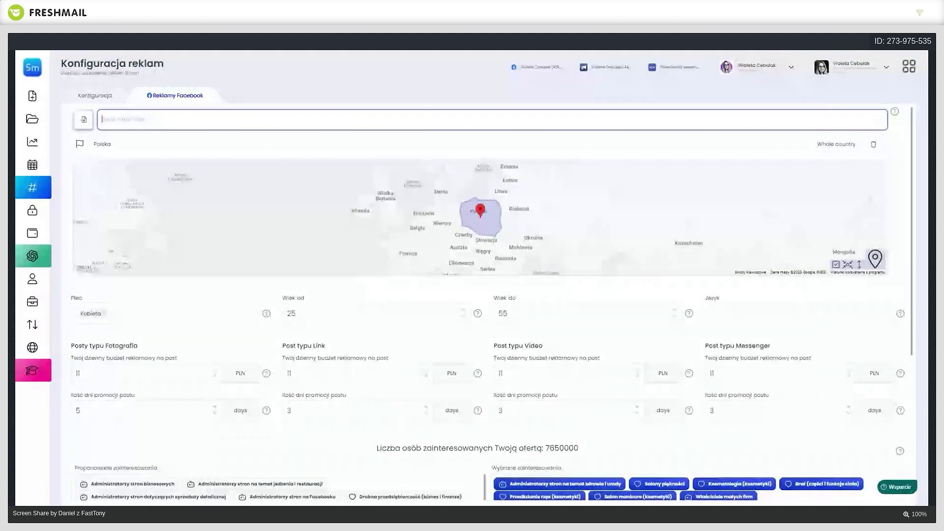
Step: Add a custom location point on the map and place it in southern Poland, about latitude 50.49 and longitude 18.87
{"action": "scroll", "coordinate": [141, 172], "scroll_direction": "down", "scroll_amount": 2}
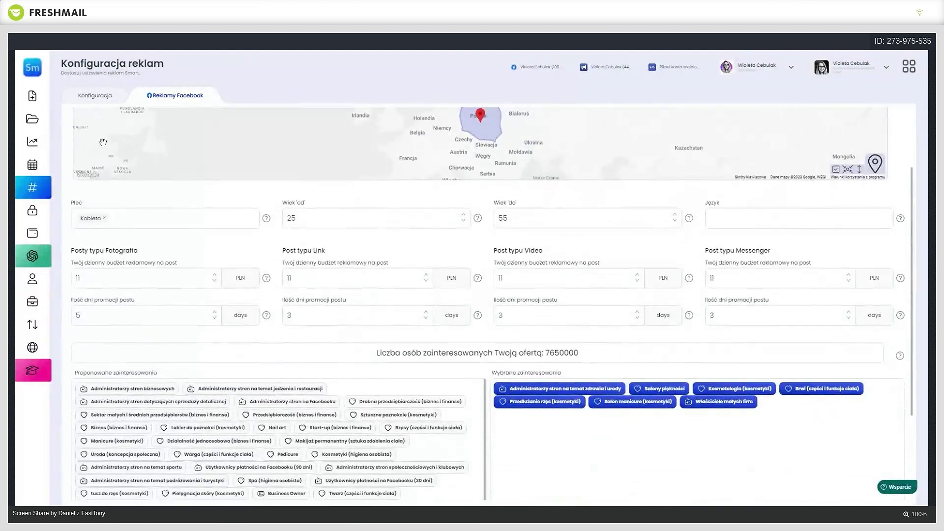
{"action": "left_click_drag", "start_coordinate": [142, 172], "coordinate": [481, 133]}
{"action": "scroll", "coordinate": [568, 261], "scroll_direction": "up", "scroll_amount": 2}
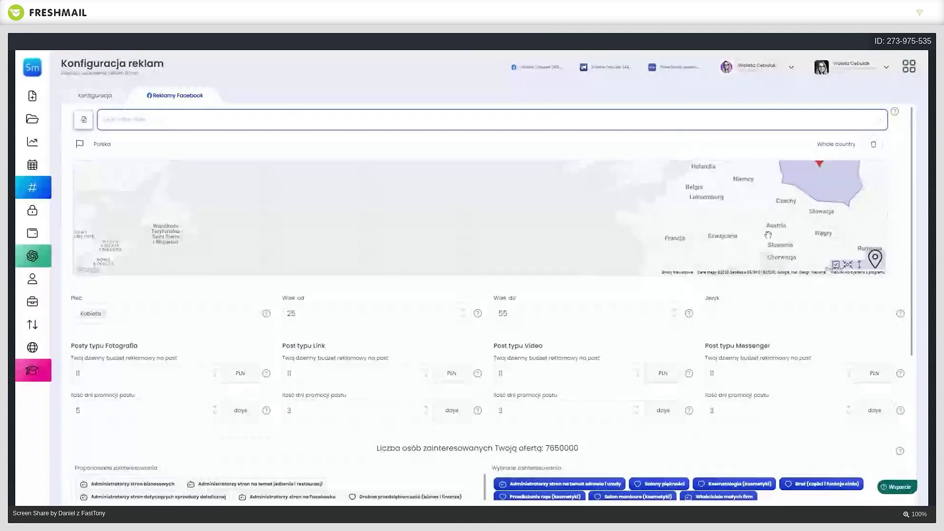
{"action": "left_click", "coordinate": [876, 264]}
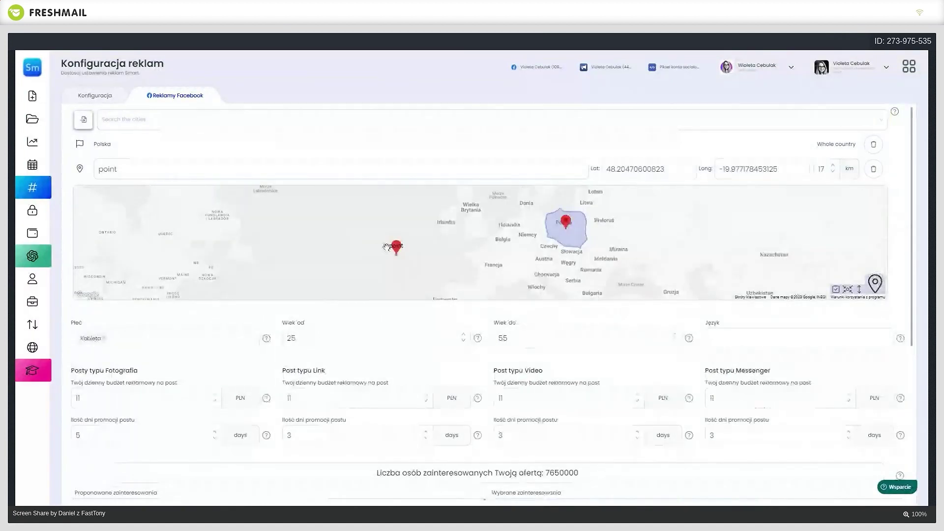
{"action": "left_click_drag", "start_coordinate": [396, 249], "coordinate": [564, 227]}
Step: Move the custom point northeast of Katowice, to about latitude 50.53 and longitude 19.15
{"action": "scroll", "coordinate": [561, 237], "scroll_direction": "up", "scroll_amount": 3}
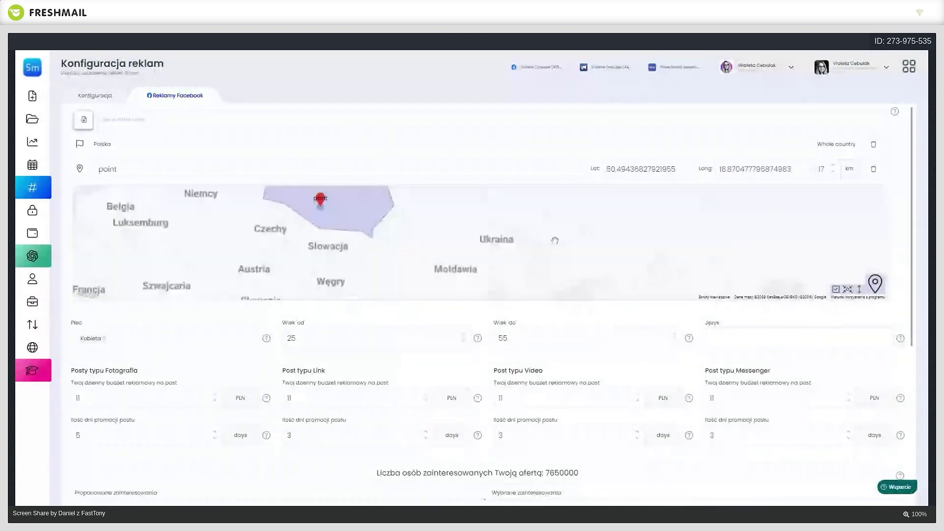
{"action": "scroll", "coordinate": [458, 232], "scroll_direction": "up", "scroll_amount": 5}
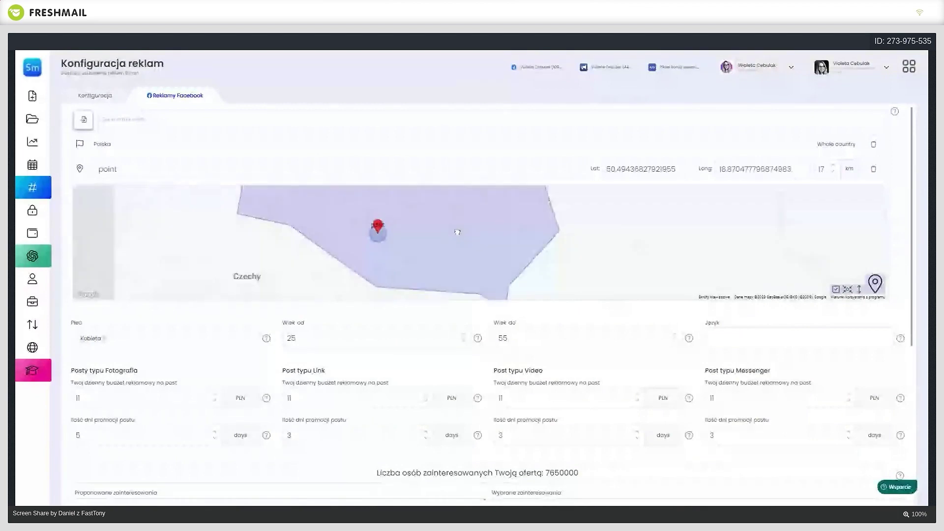
{"action": "left_click_drag", "start_coordinate": [377, 242], "coordinate": [487, 259]}
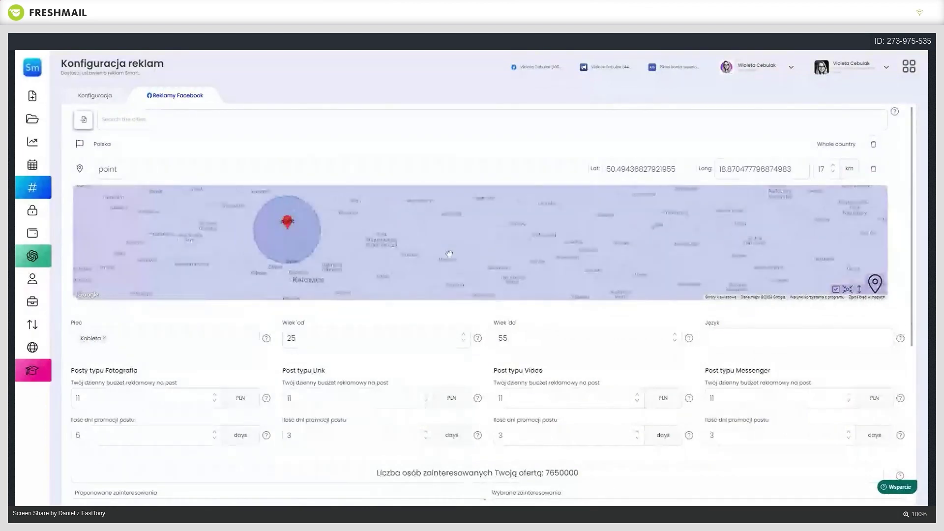
{"action": "scroll", "coordinate": [352, 247], "scroll_direction": "up", "scroll_amount": 2}
{"action": "left_click_drag", "start_coordinate": [206, 216], "coordinate": [533, 238]}
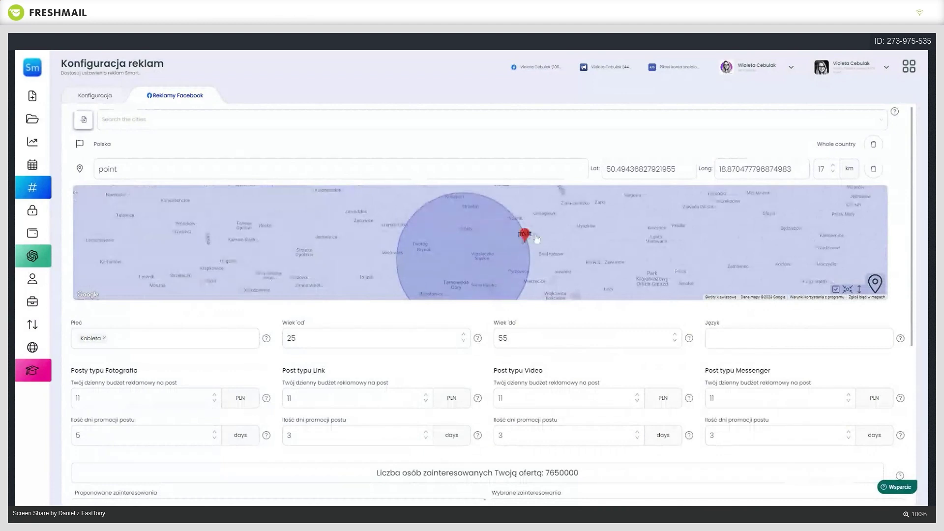
Step: Set the custom point's latitude to 50.53453794534345
{"action": "left_click", "coordinate": [695, 168]}
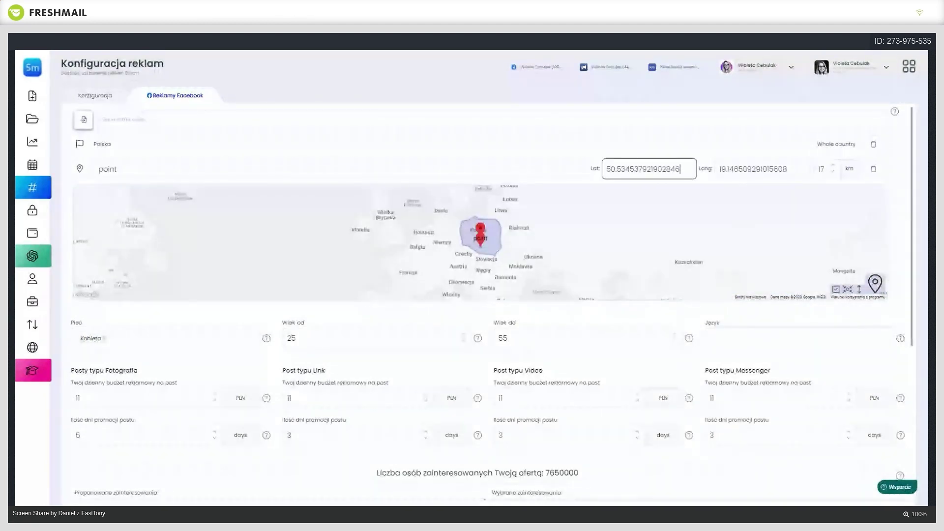
{"action": "left_click_drag", "start_coordinate": [688, 169], "coordinate": [647, 169]}
{"action": "type", "text": "4584"}
{"action": "type", "text": "345"}
{"action": "scroll", "coordinate": [444, 247], "scroll_direction": "up", "scroll_amount": 3}
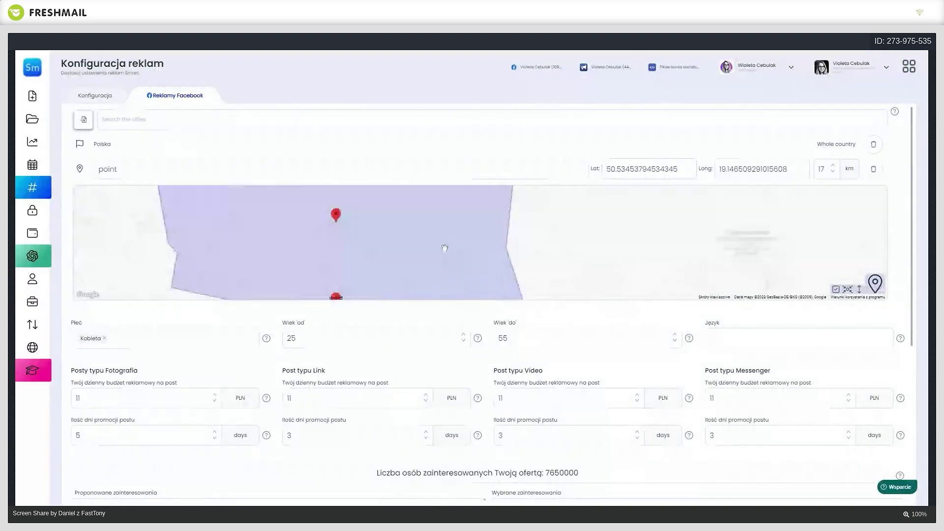
{"action": "scroll", "coordinate": [445, 248], "scroll_direction": "up", "scroll_amount": 2}
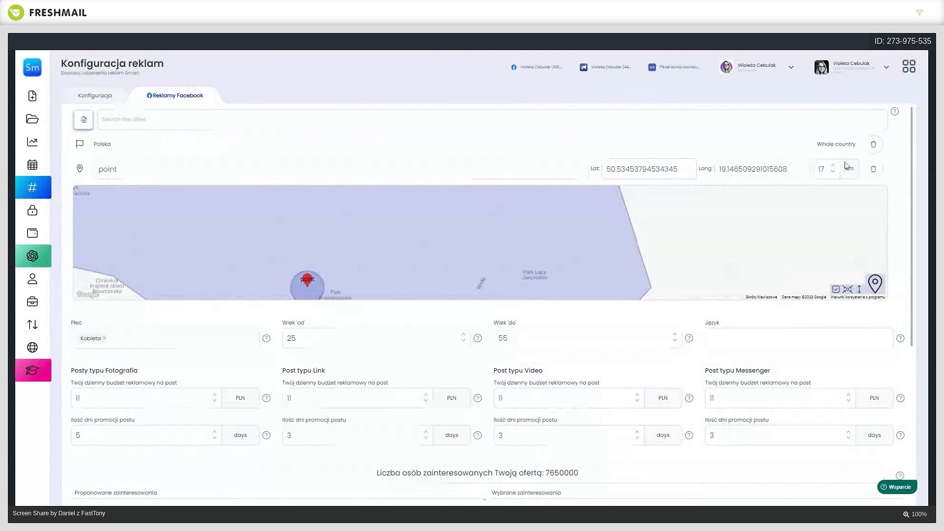
Step: Set the custom point's targeting radius to 1 km
{"action": "left_click", "coordinate": [830, 170]}
{"action": "key", "text": "BackSpace"}
{"action": "key", "text": "BackSpace"}
{"action": "type", "text": "9"}
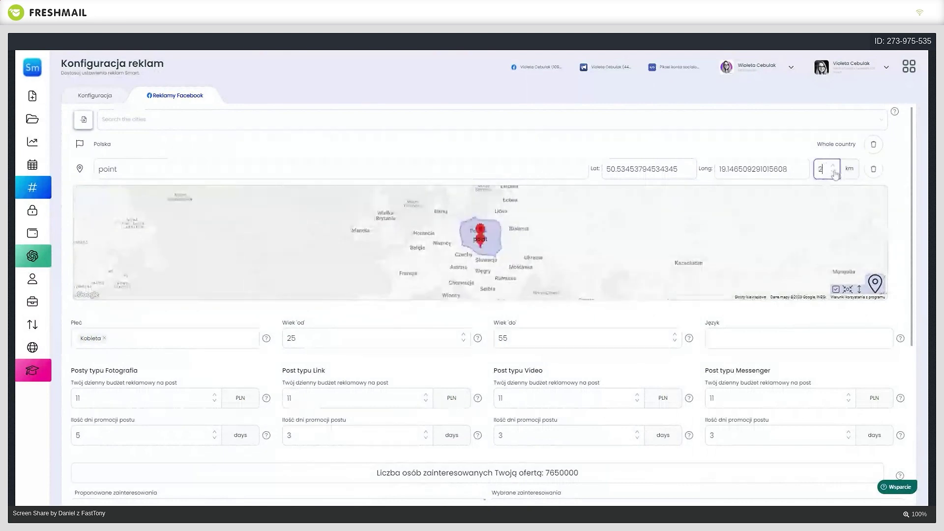
{"action": "left_click", "coordinate": [833, 172]}
{"action": "left_click", "coordinate": [832, 171]}
{"action": "left_click", "coordinate": [833, 171]}
{"action": "left_click", "coordinate": [833, 172]}
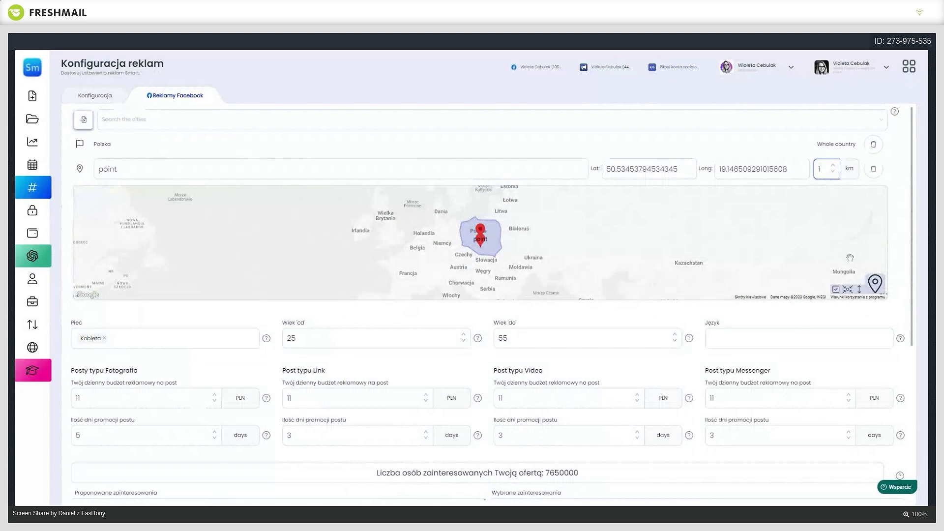
Step: Enlarge the targeting map and switch its AutoFrame option off and on again
{"action": "left_click", "coordinate": [848, 290]}
{"action": "left_click", "coordinate": [848, 290]}
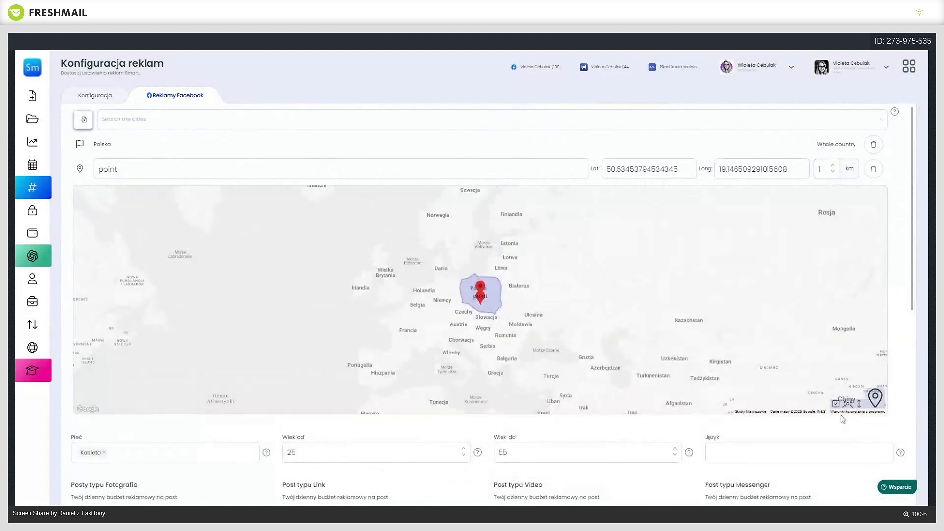
{"action": "left_click", "coordinate": [837, 406]}
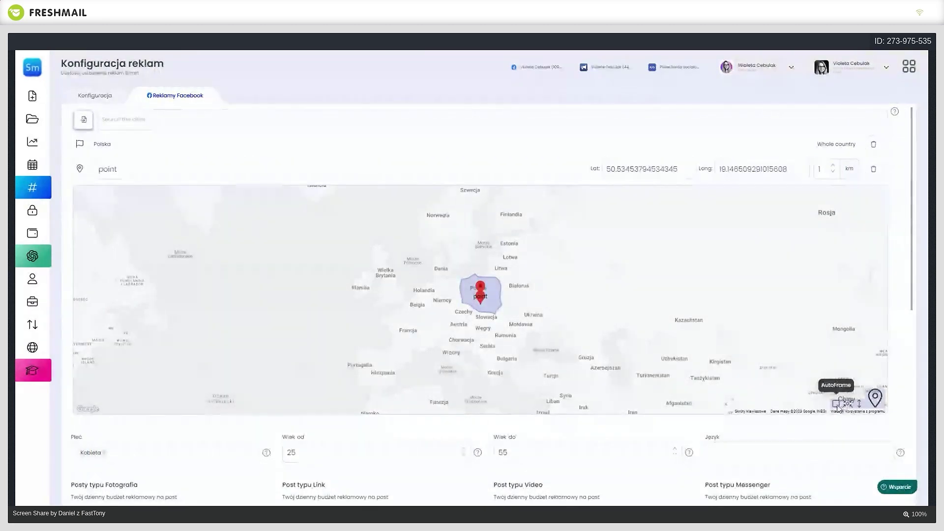
{"action": "left_click", "coordinate": [840, 407]}
Step: Move the 1 km point on the map to about latitude 50.75 and longitude 19.49
{"action": "scroll", "coordinate": [480, 292], "scroll_direction": "up", "scroll_amount": 6}
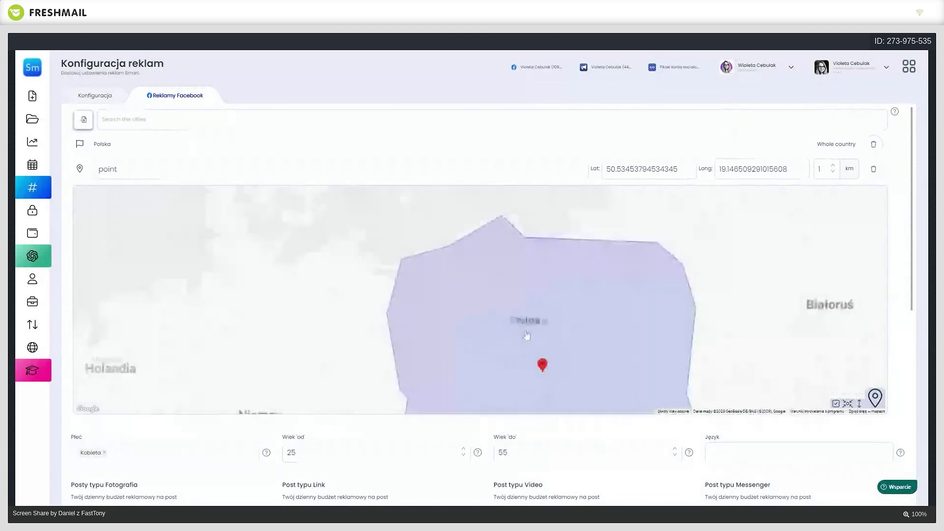
{"action": "scroll", "coordinate": [522, 231], "scroll_direction": "up", "scroll_amount": 4}
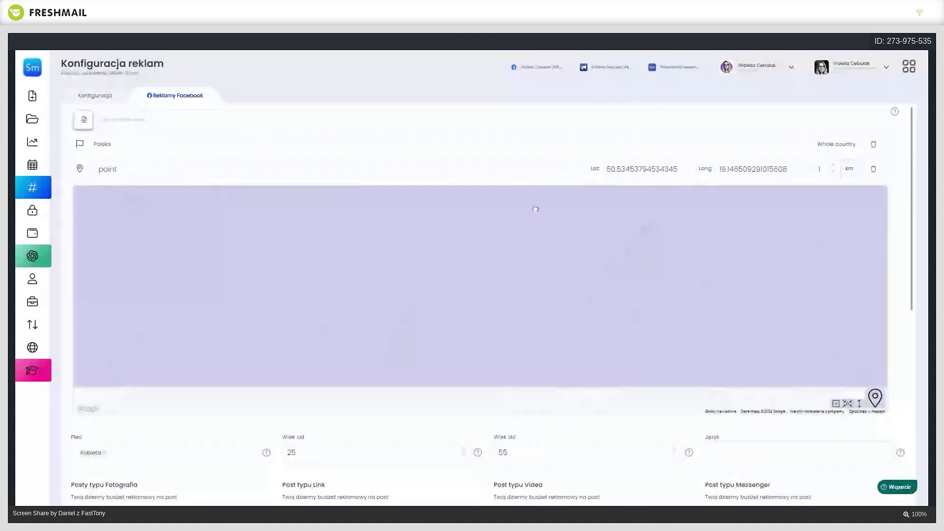
{"action": "scroll", "coordinate": [557, 277], "scroll_direction": "up", "scroll_amount": 2}
{"action": "scroll", "coordinate": [558, 277], "scroll_direction": "down", "scroll_amount": 3}
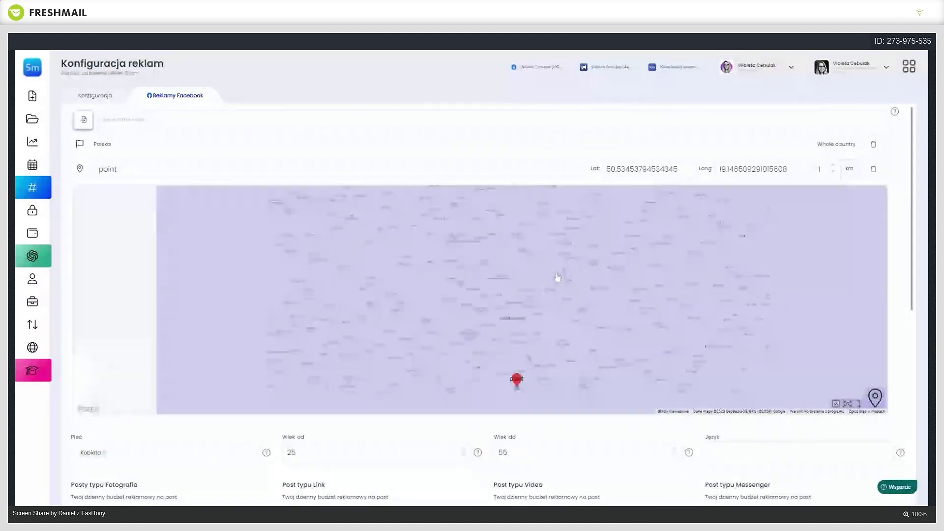
{"action": "scroll", "coordinate": [557, 277], "scroll_direction": "down", "scroll_amount": 4}
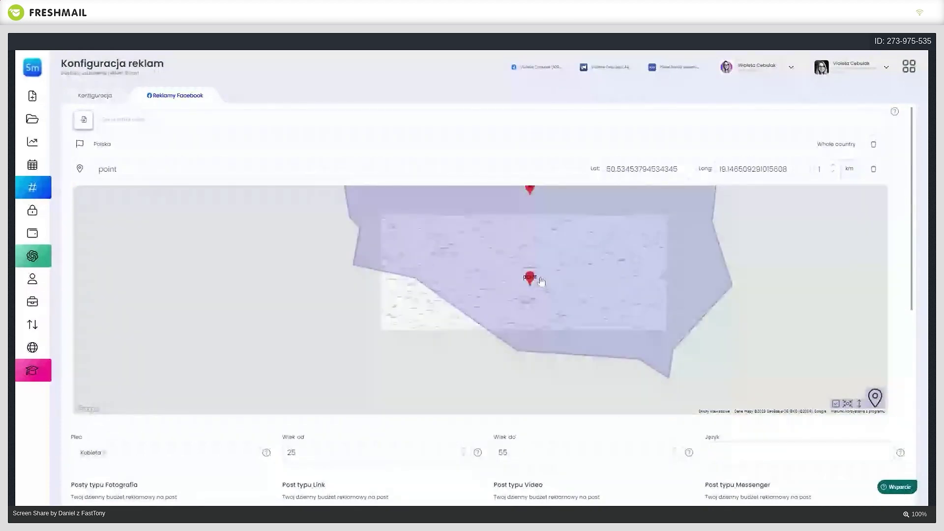
{"action": "scroll", "coordinate": [541, 281], "scroll_direction": "up", "scroll_amount": 4}
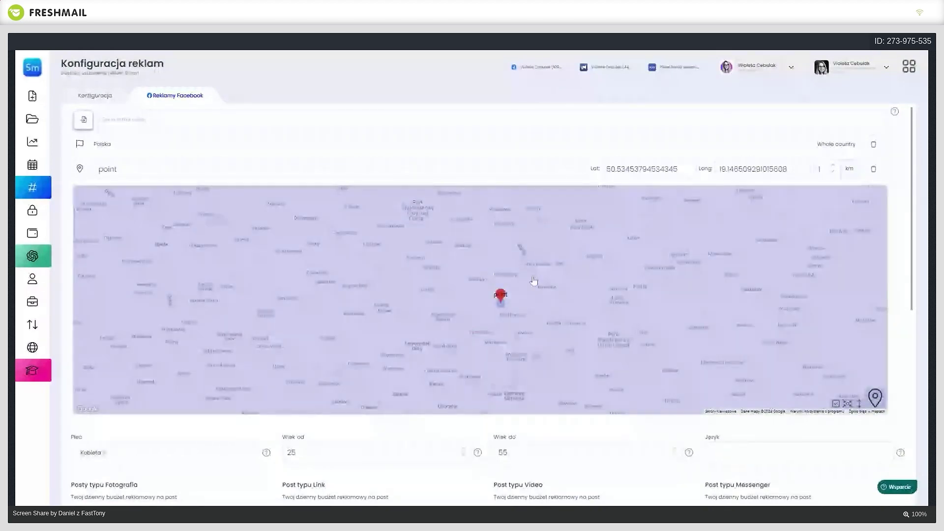
{"action": "left_click_drag", "start_coordinate": [521, 293], "coordinate": [560, 251]}
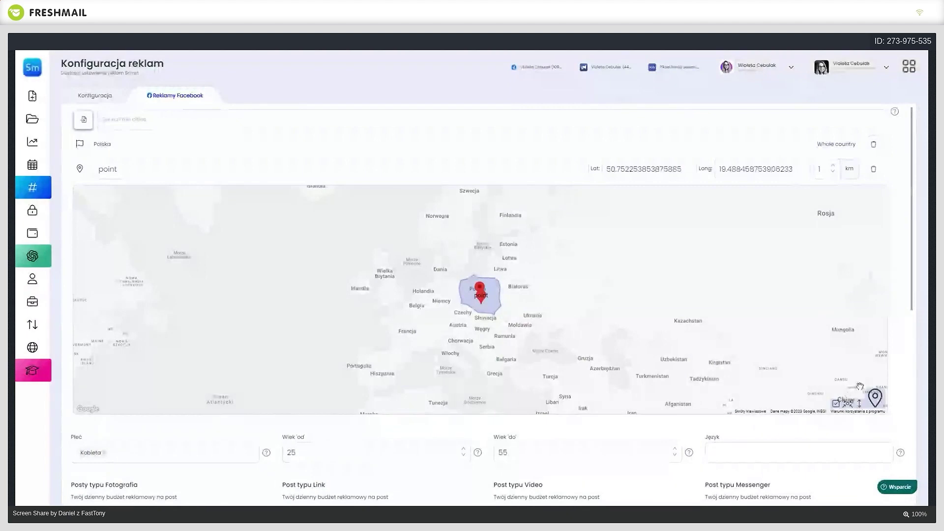
Step: Add a second custom location point in central Poland, at about latitude 51.33 and longitude 19.32
{"action": "left_click", "coordinate": [876, 398]}
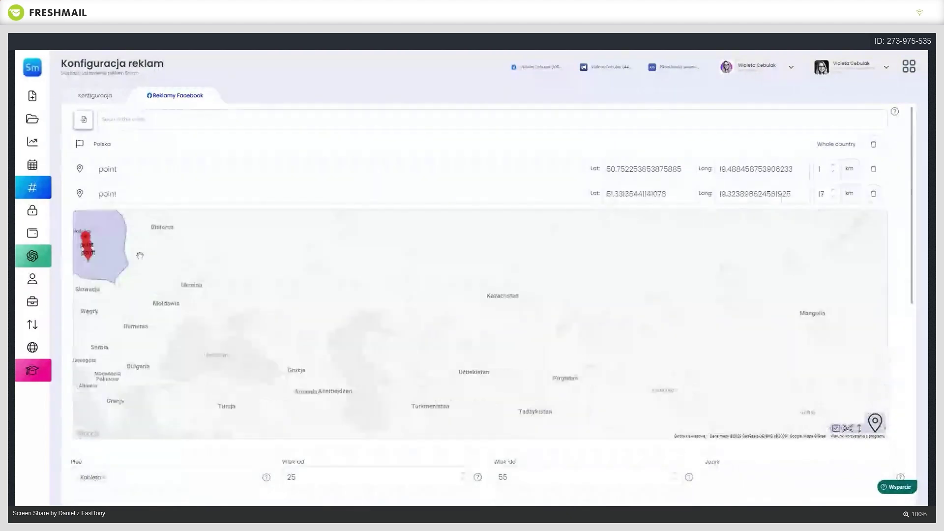
{"action": "scroll", "coordinate": [388, 330], "scroll_direction": "up", "scroll_amount": 3}
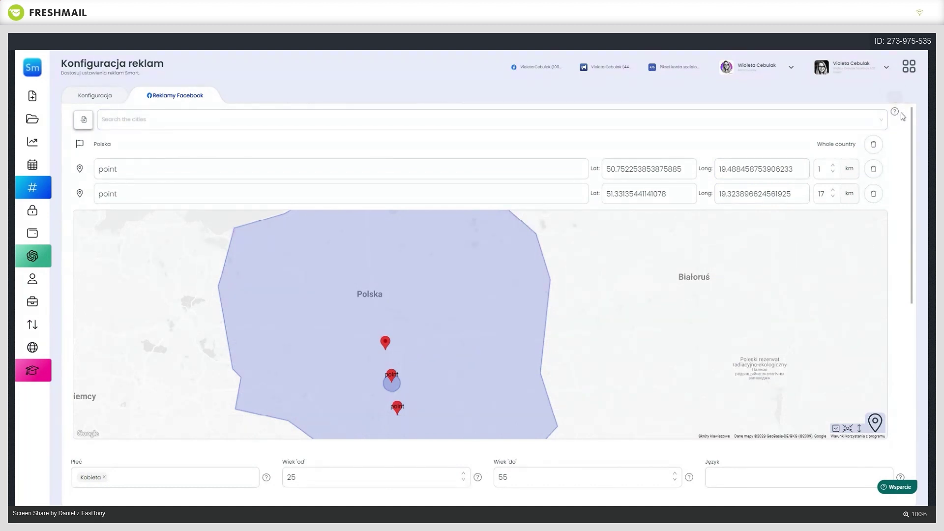
Step: Open the CSV import of map points and close it without choosing a file
{"action": "mouse_move", "coordinate": [896, 114]}
{"action": "key", "text": "ctrl+plus"}
{"action": "key", "text": "ctrl+plus"}
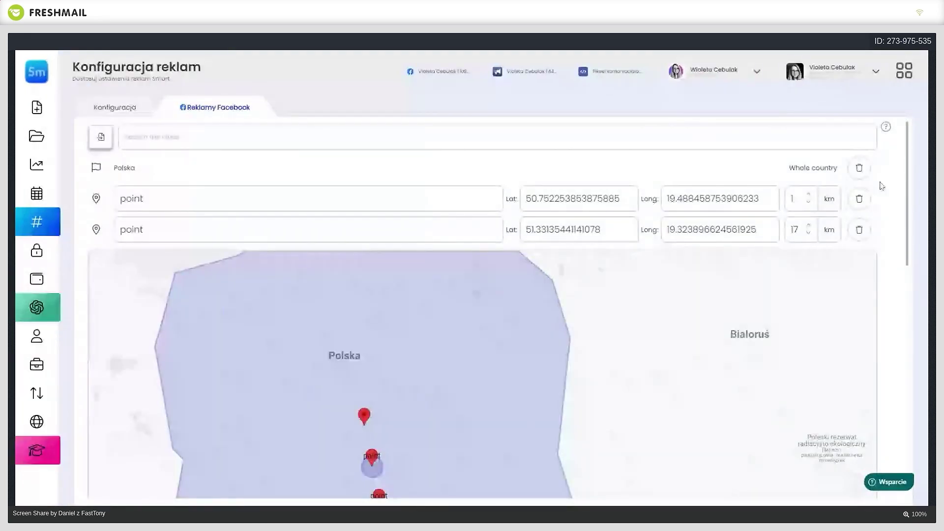
{"action": "key", "text": "ctrl+minus"}
{"action": "key", "text": "ctrl+minus"}
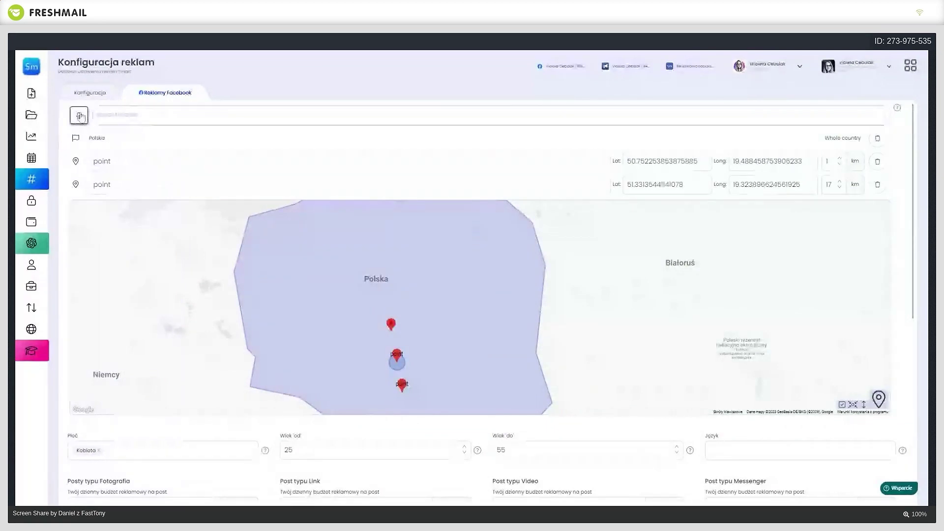
{"action": "left_click", "coordinate": [79, 116]}
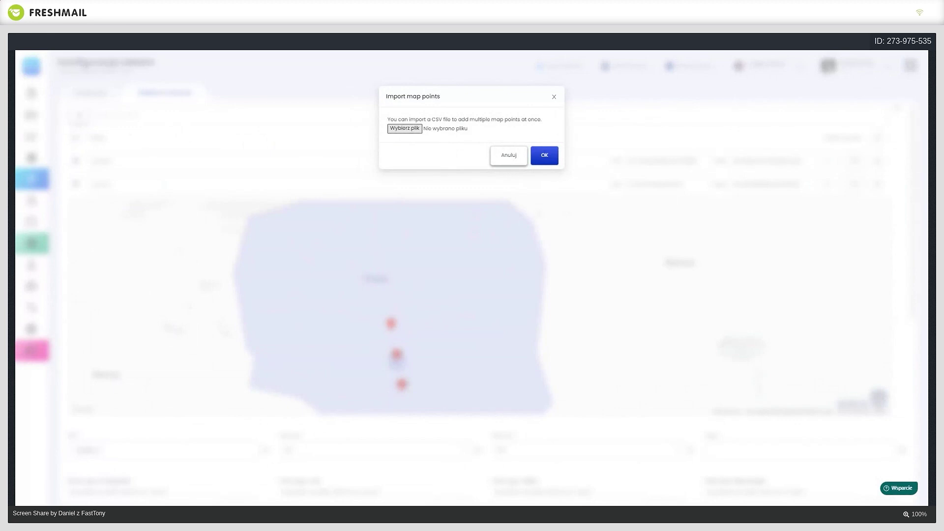
{"action": "left_click", "coordinate": [554, 97]}
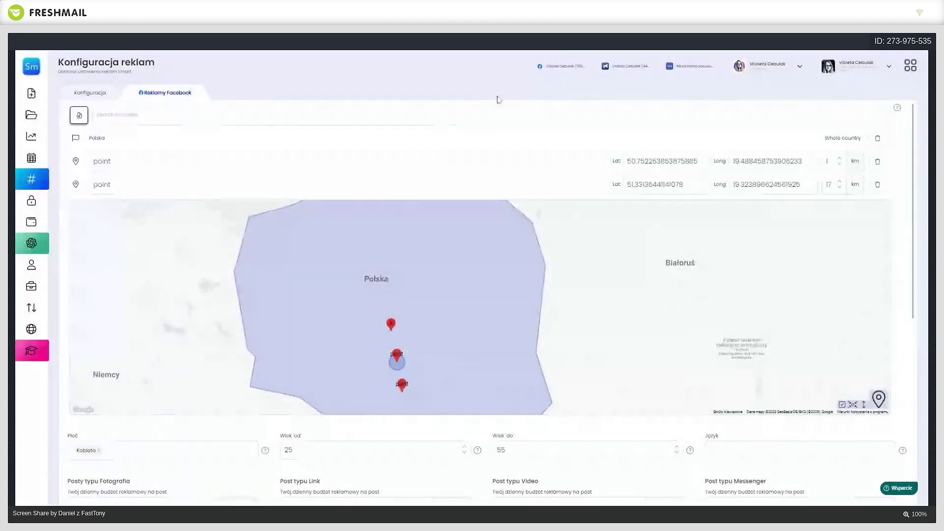
Step: Rename the custom location point with the 1 km radius to "oddział gdynia" and check its label on the map
{"action": "double_click", "coordinate": [96, 162]}
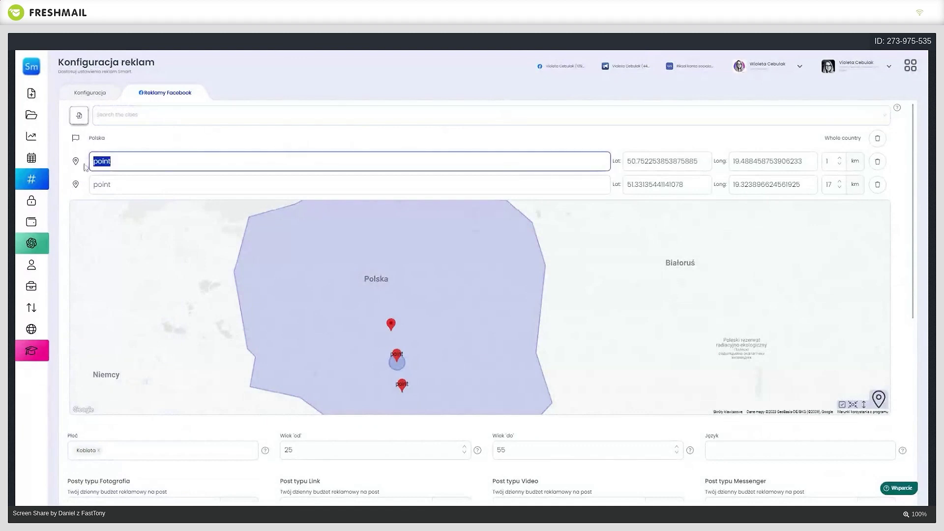
{"action": "type", "text": "oddział gdynia"}
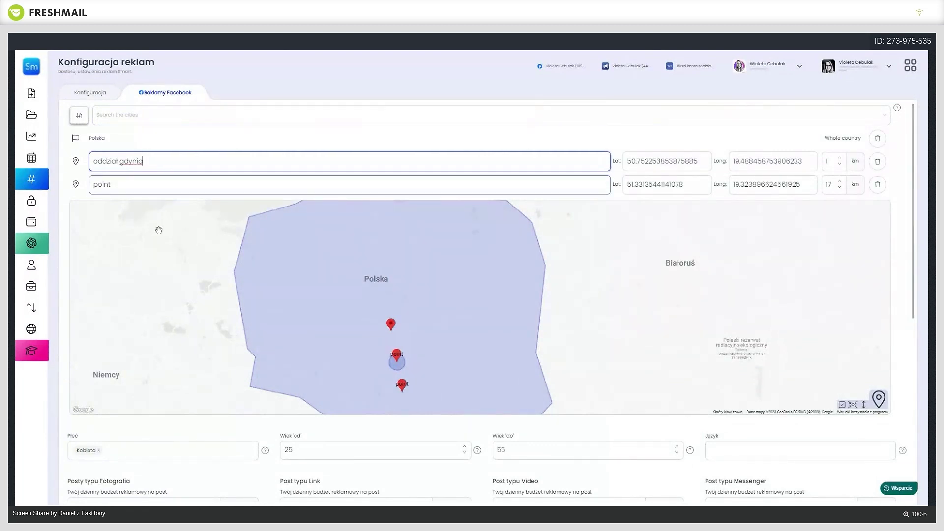
{"action": "left_click", "coordinate": [196, 290]}
{"action": "scroll", "coordinate": [382, 334], "scroll_direction": "up", "scroll_amount": 4}
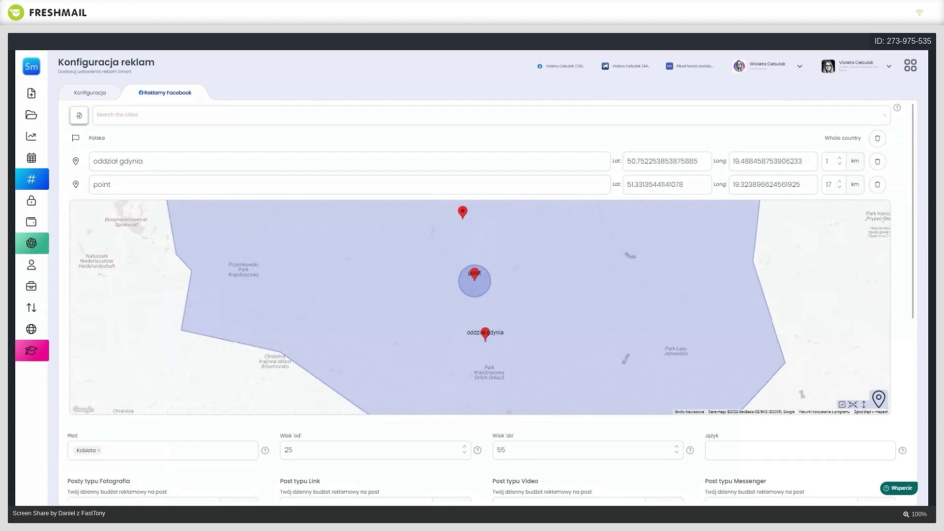
{"action": "scroll", "coordinate": [442, 266], "scroll_direction": "down", "scroll_amount": 3}
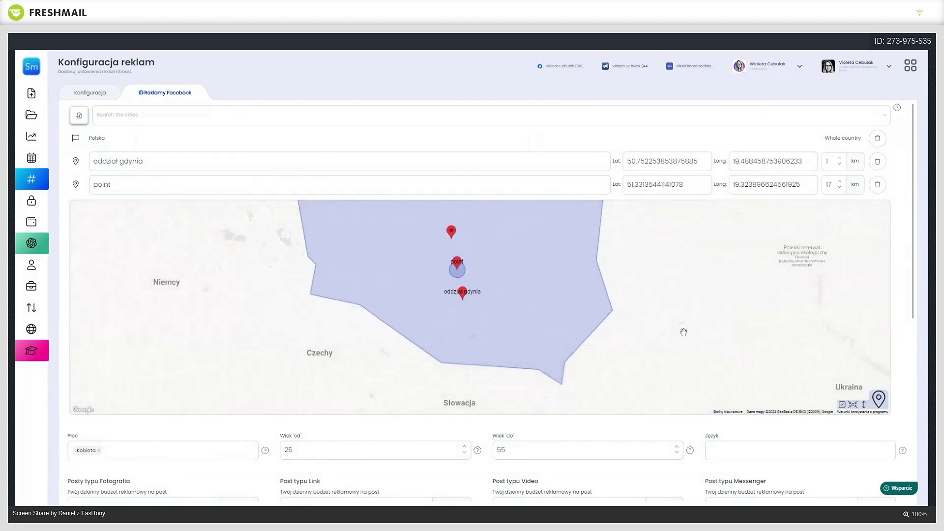
Step: Examine the language field, the daily budget and promotion days per post type, and the suggested and selected interests
{"action": "left_click", "coordinate": [709, 449]}
{"action": "scroll", "coordinate": [709, 449], "scroll_direction": "down", "scroll_amount": 2}
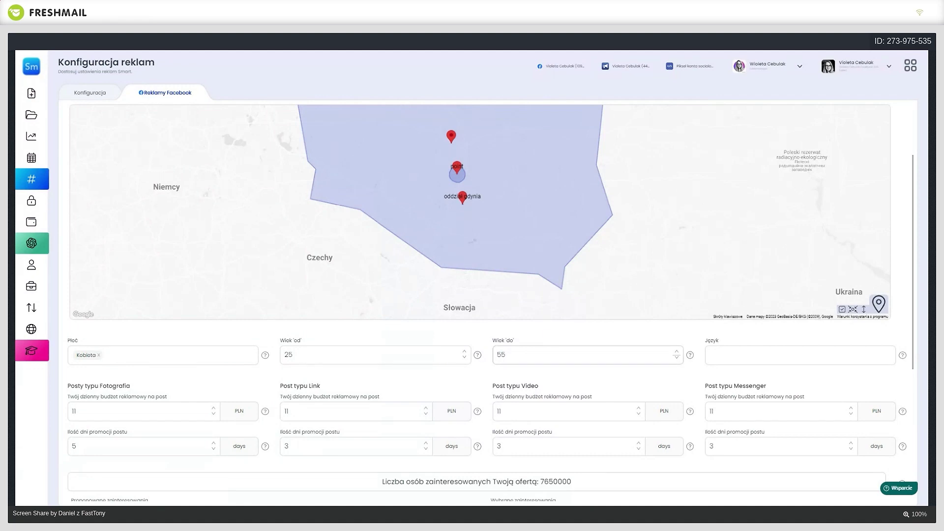
{"action": "scroll", "coordinate": [500, 354], "scroll_direction": "down", "scroll_amount": 1}
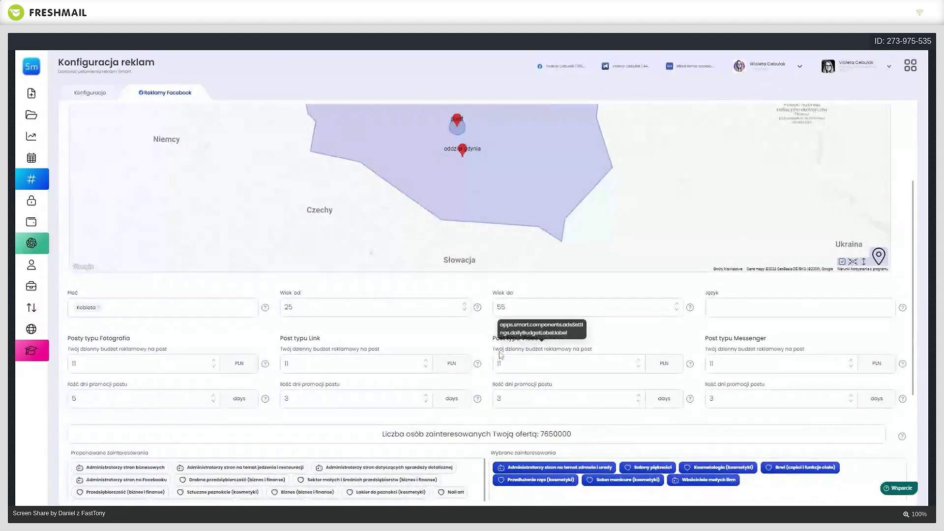
{"action": "left_click_drag", "start_coordinate": [500, 354], "coordinate": [588, 357]}
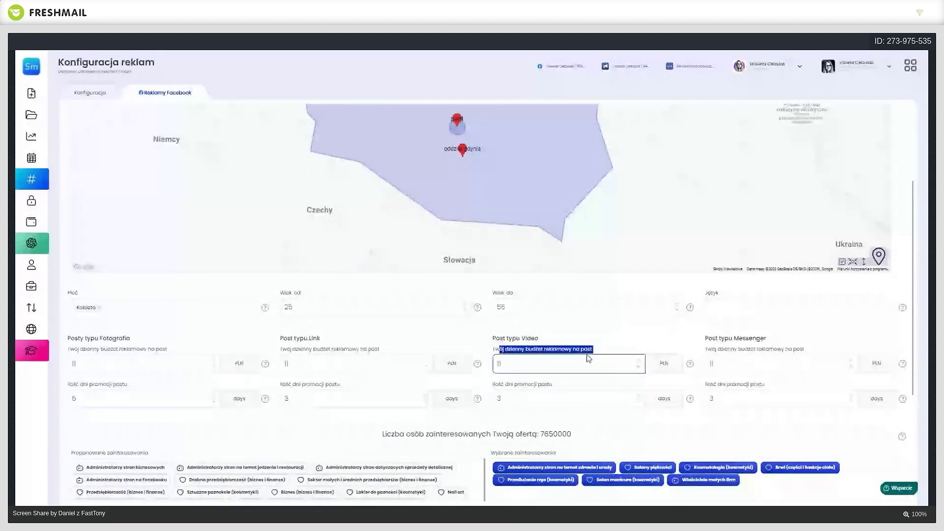
{"action": "left_click", "coordinate": [586, 354]}
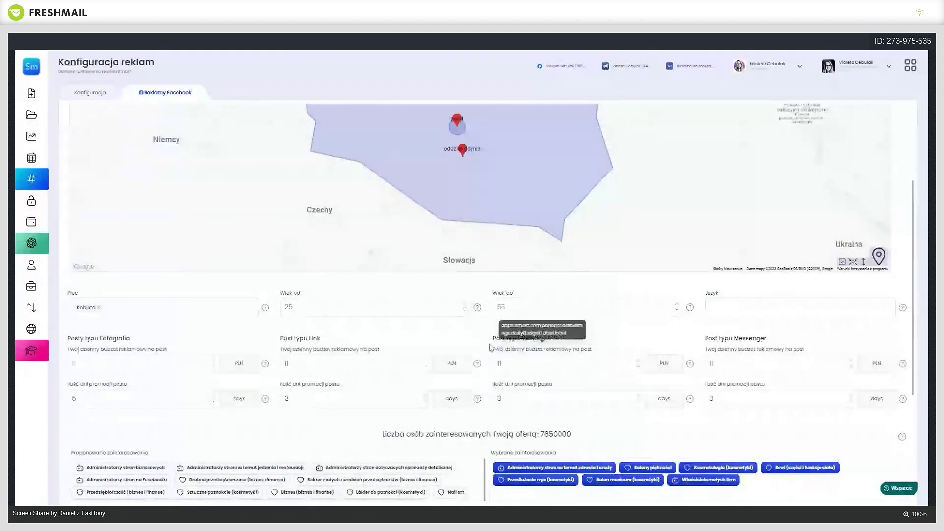
{"action": "left_click_drag", "start_coordinate": [494, 350], "coordinate": [603, 358]}
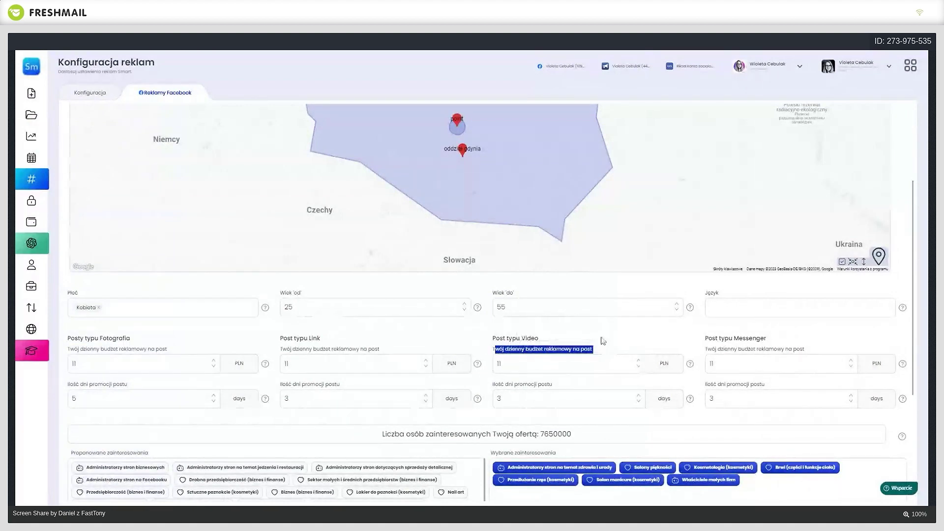
{"action": "scroll", "coordinate": [603, 340], "scroll_direction": "down", "scroll_amount": 1}
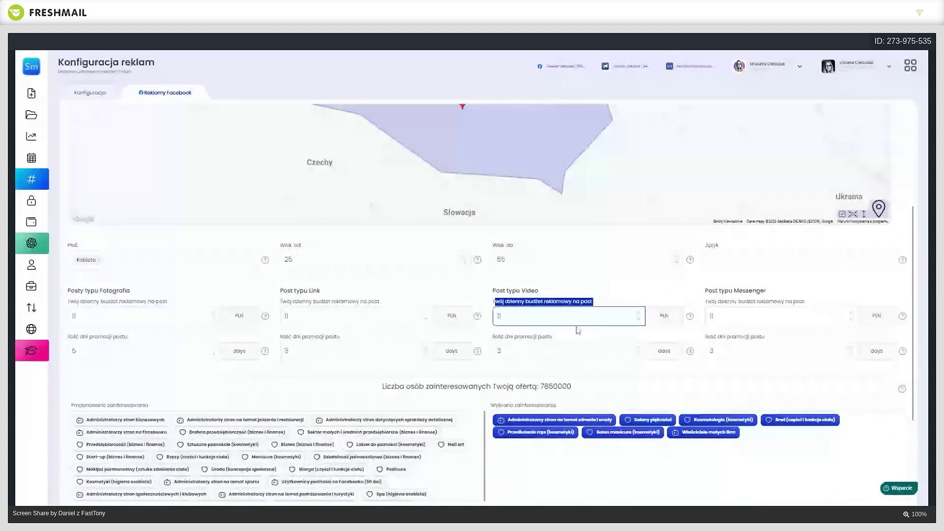
{"action": "scroll", "coordinate": [578, 331], "scroll_direction": "down", "scroll_amount": 1}
{"action": "scroll", "coordinate": [541, 320], "scroll_direction": "down", "scroll_amount": 3}
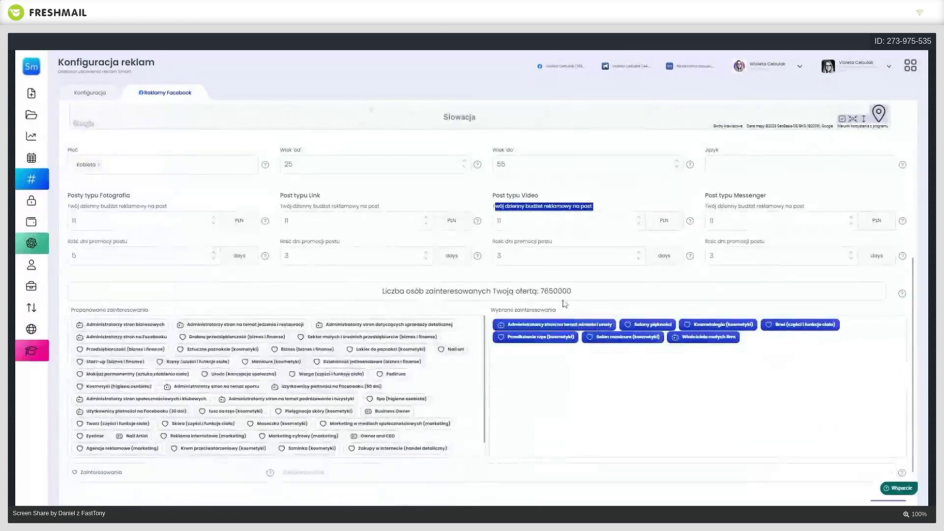
Step: Open the list of behaviors (Zachowania) and look through the available targeting options down to its end
{"action": "left_click", "coordinate": [168, 471]}
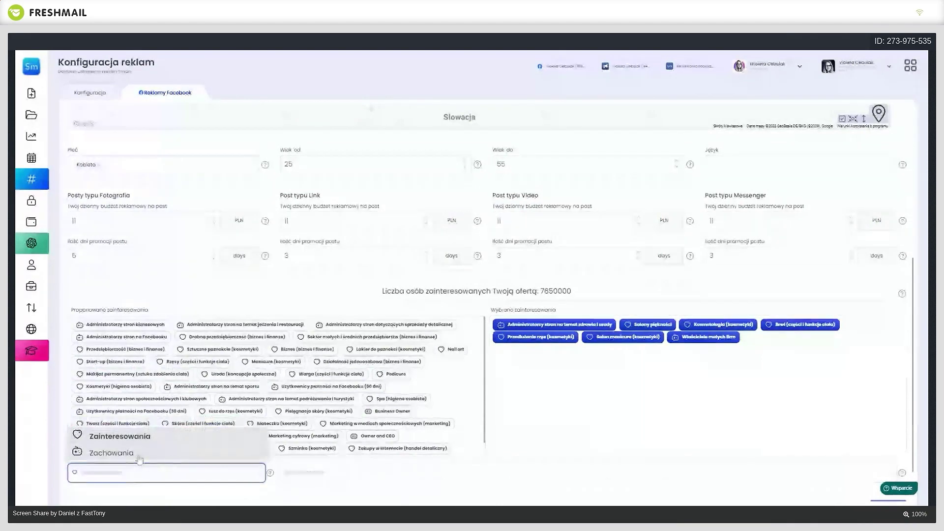
{"action": "left_click", "coordinate": [139, 458]}
{"action": "mouse_move", "coordinate": [518, 225]}
{"action": "mouse_move", "coordinate": [552, 197]}
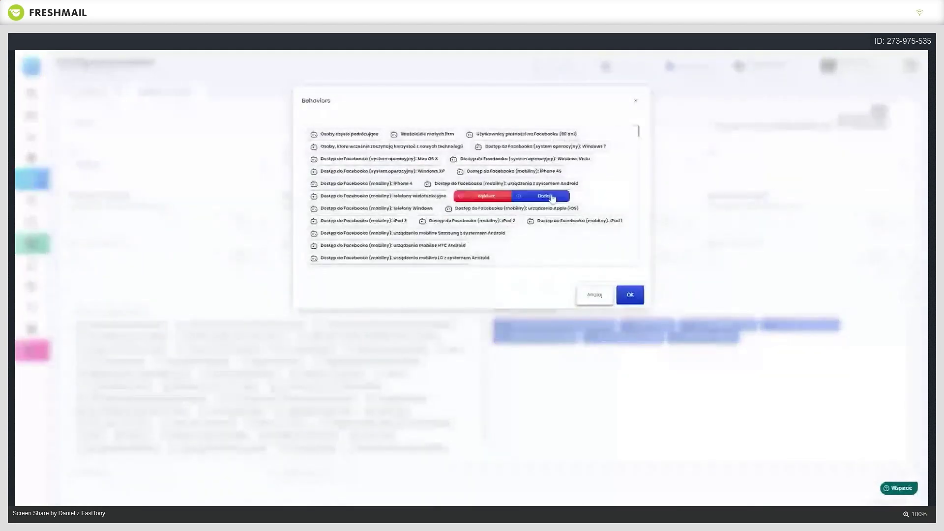
{"action": "scroll", "coordinate": [552, 197], "scroll_direction": "down", "scroll_amount": 5}
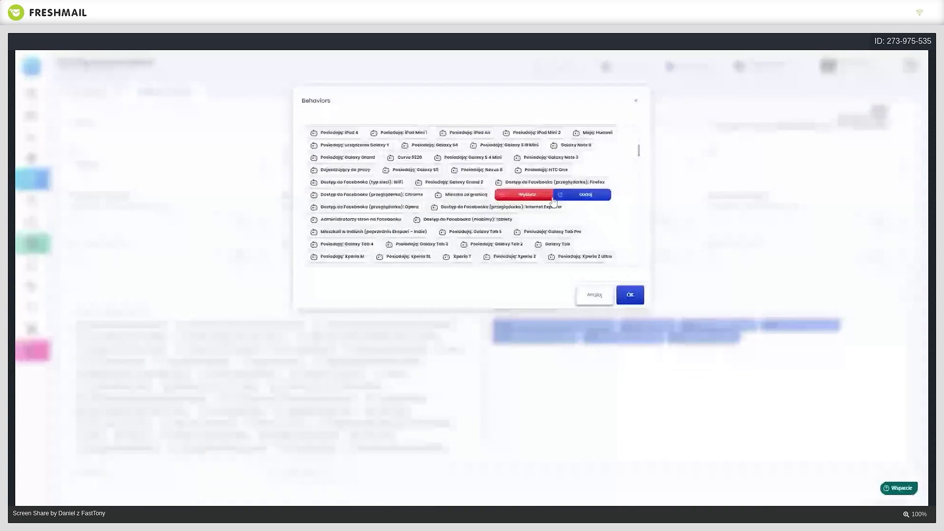
{"action": "scroll", "coordinate": [552, 201], "scroll_direction": "down", "scroll_amount": 5}
{"action": "scroll", "coordinate": [553, 215], "scroll_direction": "down", "scroll_amount": 5}
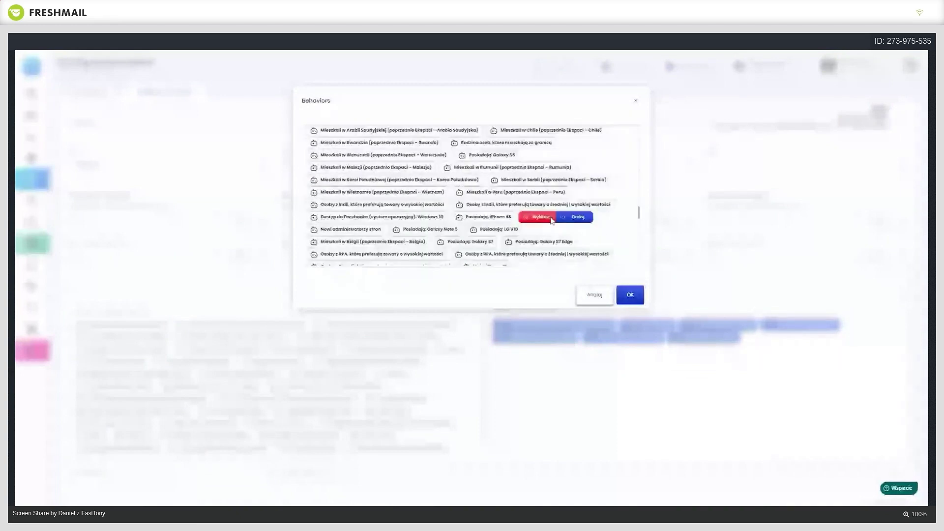
{"action": "scroll", "coordinate": [551, 221], "scroll_direction": "down", "scroll_amount": 5}
{"action": "scroll", "coordinate": [552, 222], "scroll_direction": "down", "scroll_amount": 5}
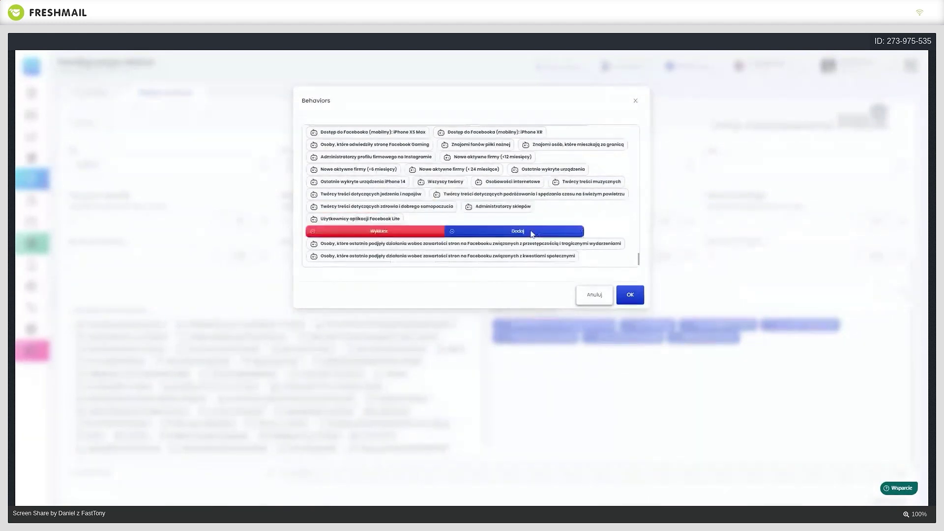
Step: Examine the include and exclude choices of individual behaviors, such as creators and shop administrators, and cancel the Behaviors dialog
{"action": "key", "text": "ctrl+plus"}
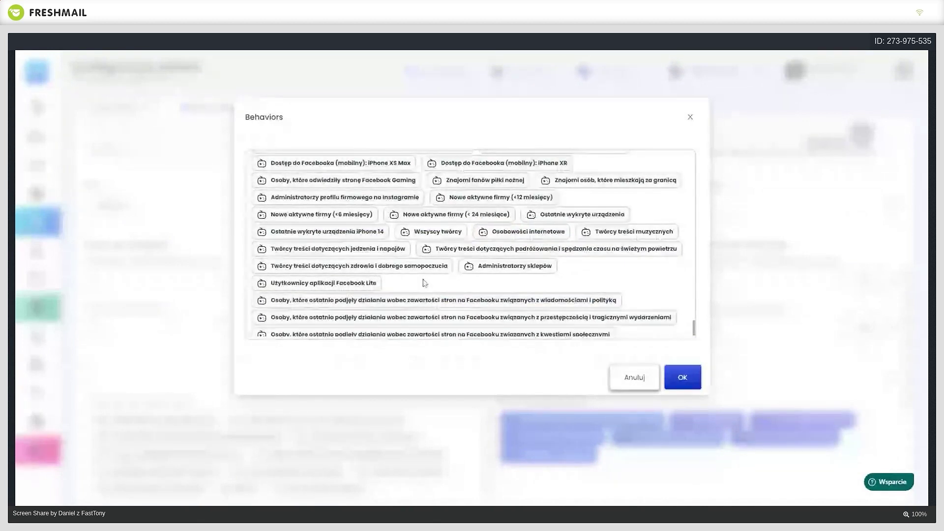
{"action": "mouse_move", "coordinate": [383, 272]}
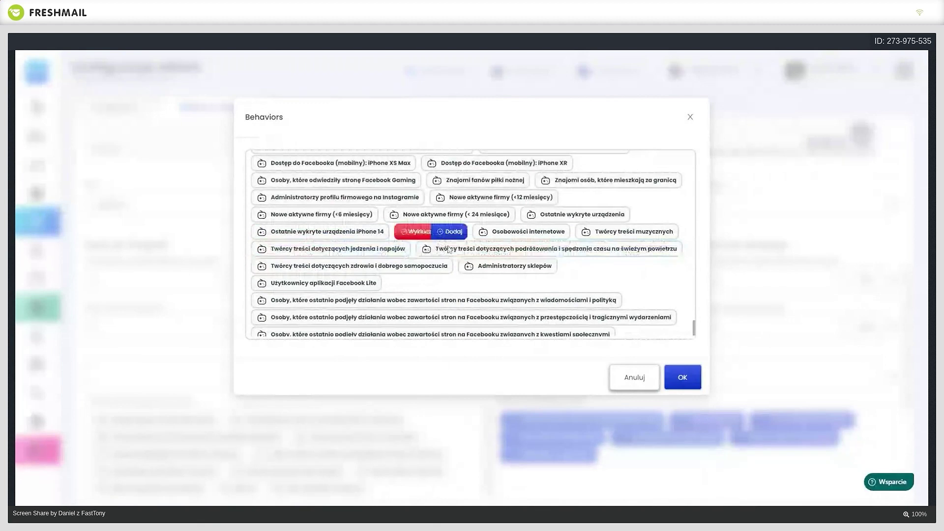
{"action": "mouse_move", "coordinate": [477, 273]}
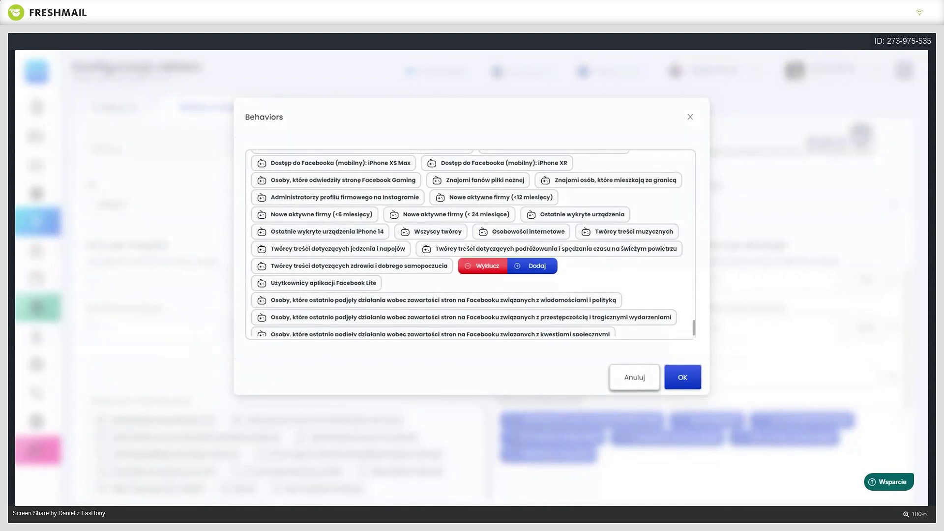
{"action": "mouse_move", "coordinate": [480, 251]}
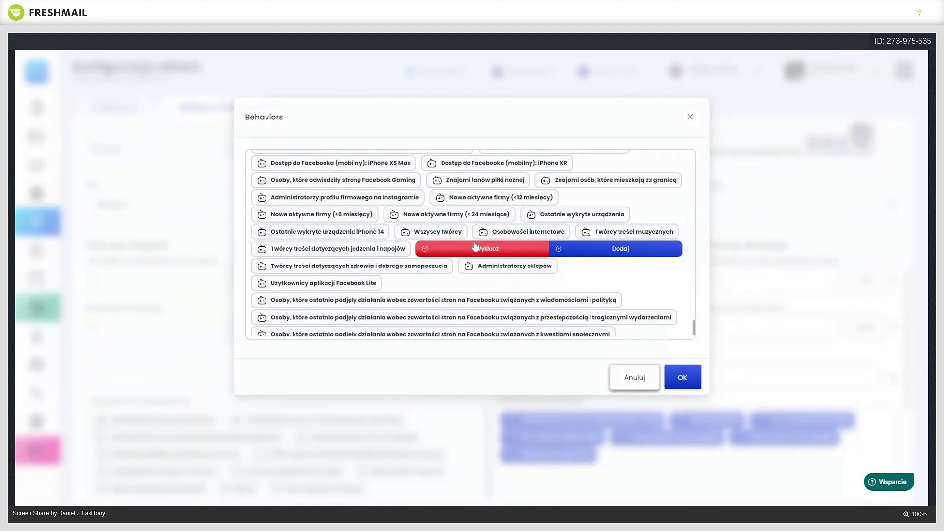
{"action": "mouse_move", "coordinate": [494, 270]}
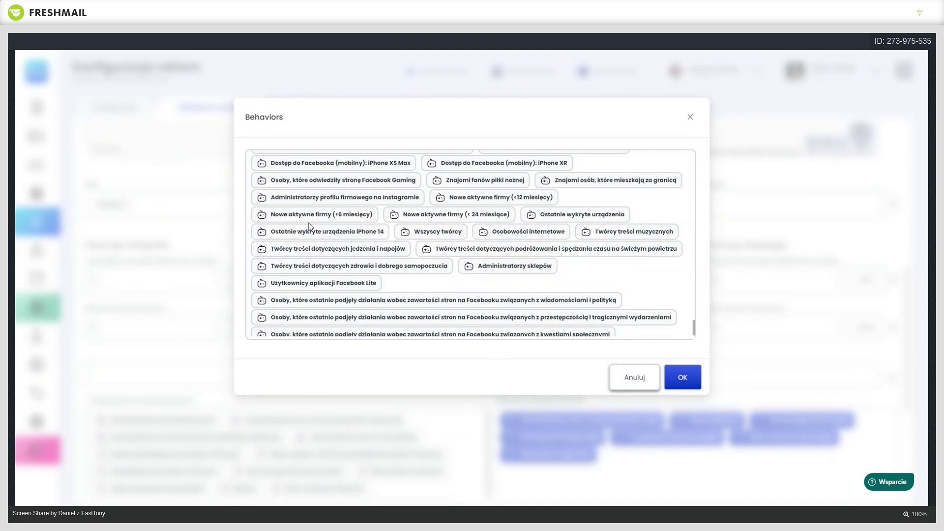
{"action": "mouse_move", "coordinate": [316, 220]}
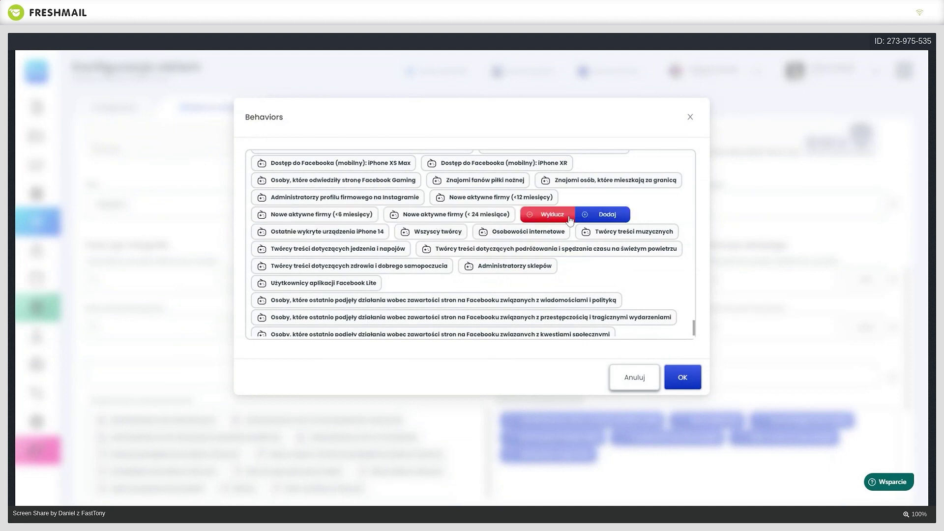
{"action": "mouse_move", "coordinate": [609, 300]}
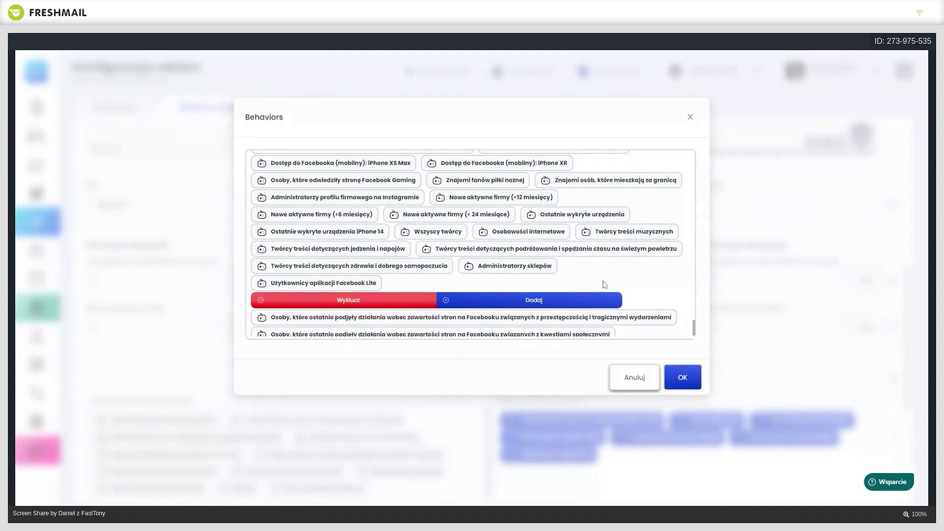
{"action": "scroll", "coordinate": [596, 264], "scroll_direction": "up", "scroll_amount": 3}
{"action": "scroll", "coordinate": [595, 266], "scroll_direction": "up", "scroll_amount": 10}
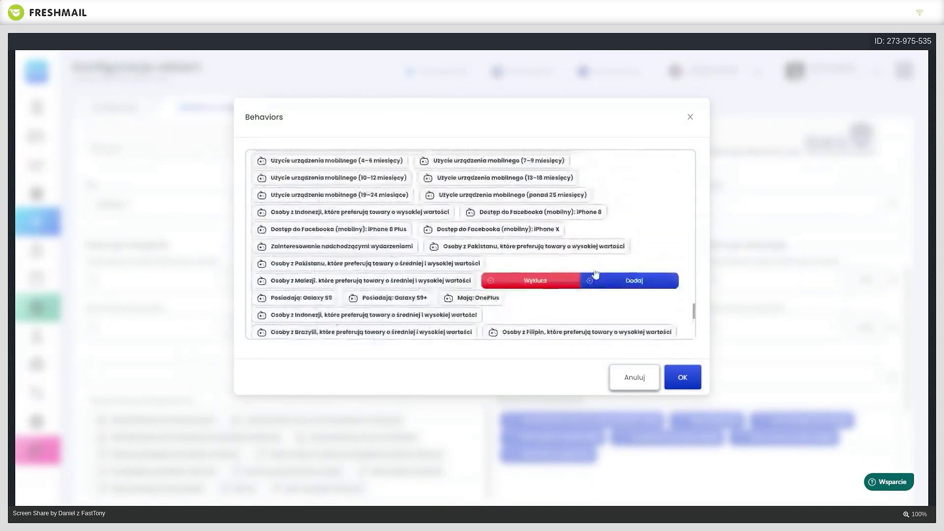
{"action": "mouse_move", "coordinate": [446, 168]}
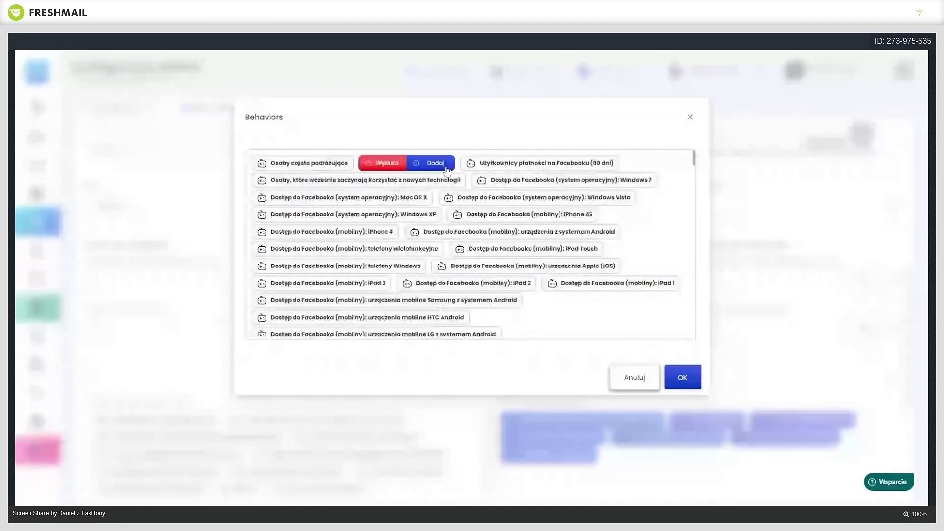
{"action": "scroll", "coordinate": [537, 219], "scroll_direction": "down", "scroll_amount": 5}
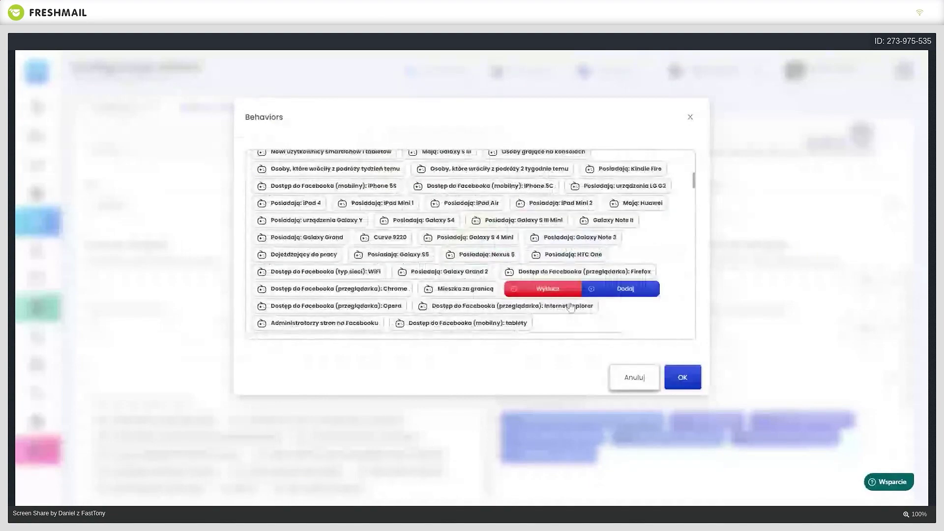
{"action": "left_click", "coordinate": [653, 387]}
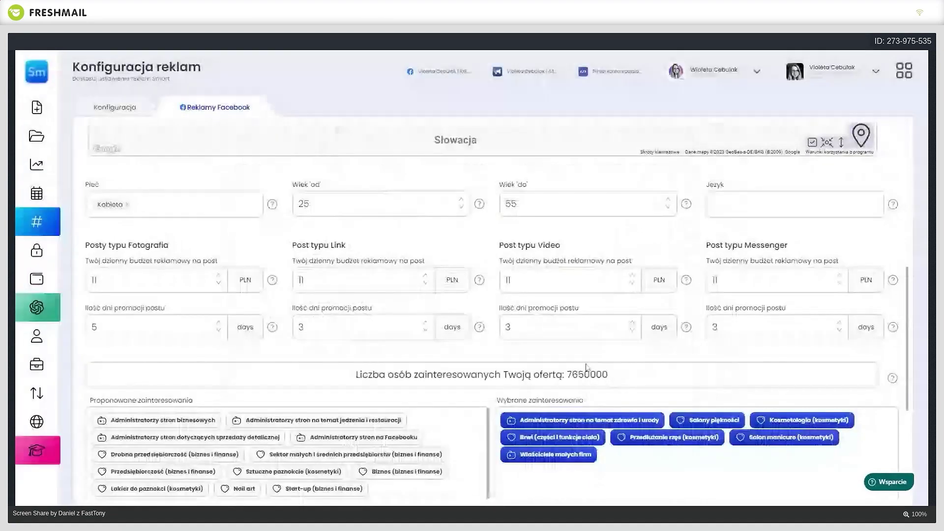
Step: Review the country, both custom location points and their radii on the zoomed-out targeting map
{"action": "scroll", "coordinate": [586, 367], "scroll_direction": "down", "scroll_amount": 1}
{"action": "scroll", "coordinate": [581, 363], "scroll_direction": "up", "scroll_amount": 10}
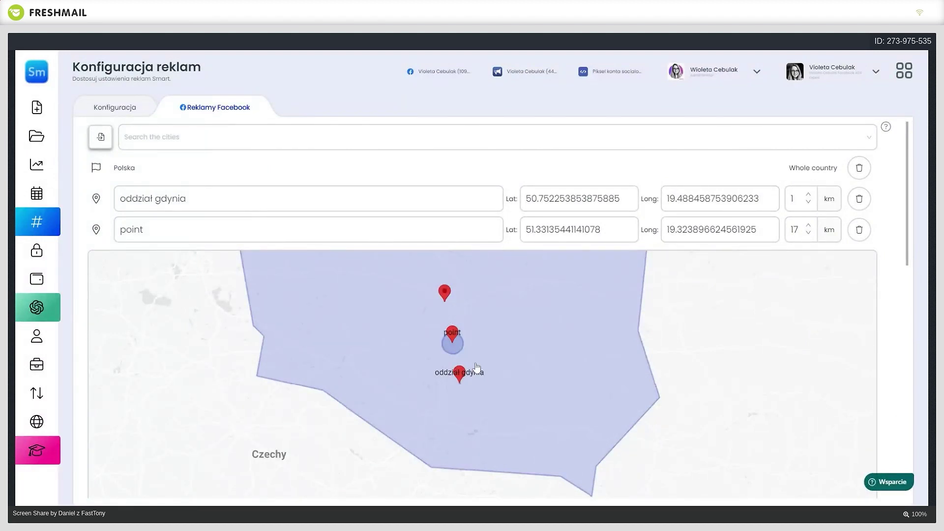
{"action": "left_click", "coordinate": [798, 199]}
{"action": "scroll", "coordinate": [448, 329], "scroll_direction": "down", "scroll_amount": 3}
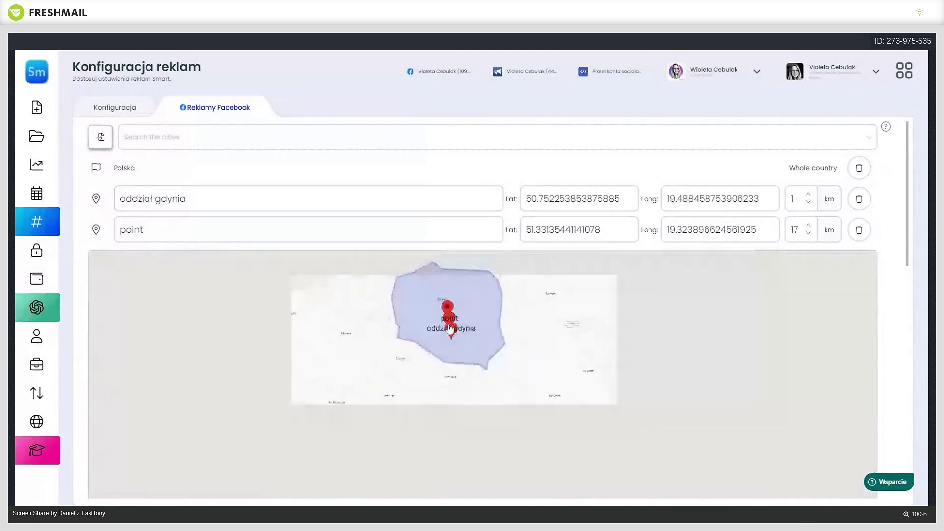
Step: Browse the Zachowania targeting options once more through to the content creator and shop administrator behaviors, and close the Behaviors dialog without adding any
{"action": "scroll", "coordinate": [759, 339], "scroll_direction": "down", "scroll_amount": 12}
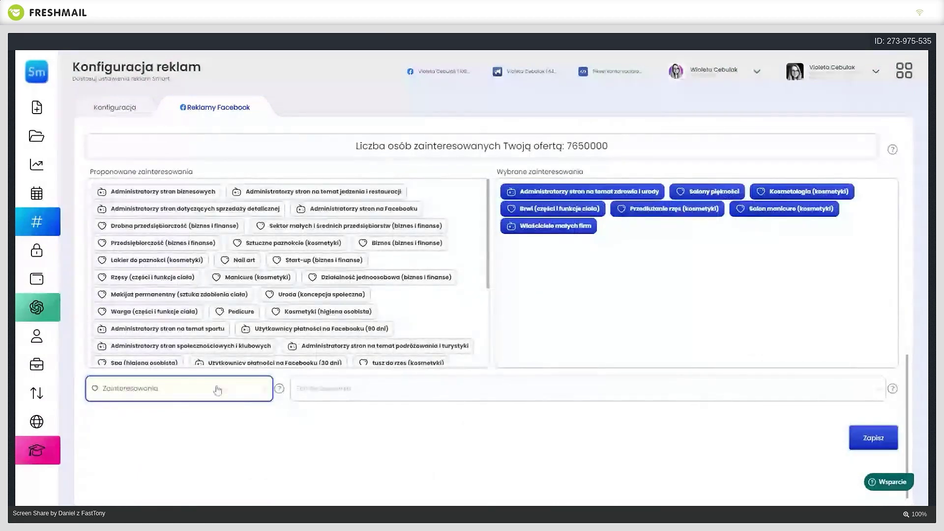
{"action": "left_click", "coordinate": [217, 390]}
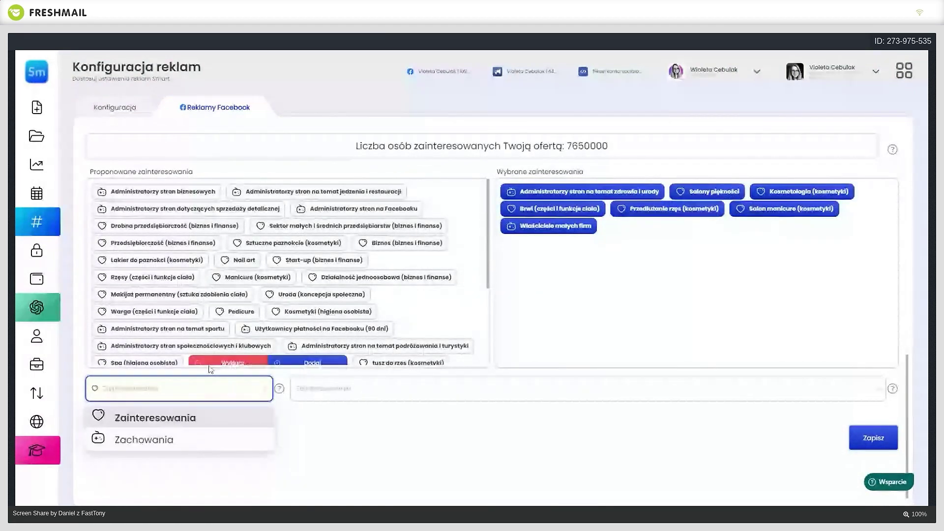
{"action": "left_click", "coordinate": [195, 439]}
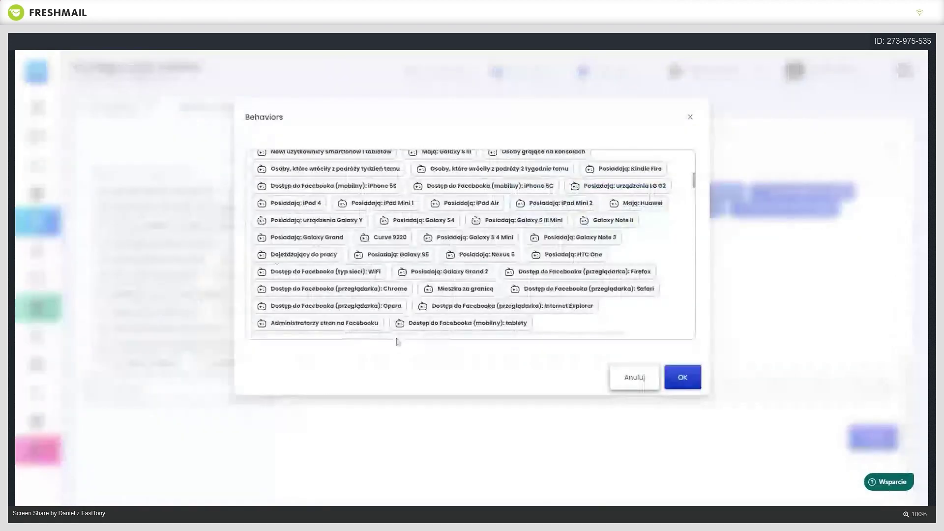
{"action": "mouse_move", "coordinate": [543, 239]}
{"action": "scroll", "coordinate": [550, 238], "scroll_direction": "down", "scroll_amount": 5}
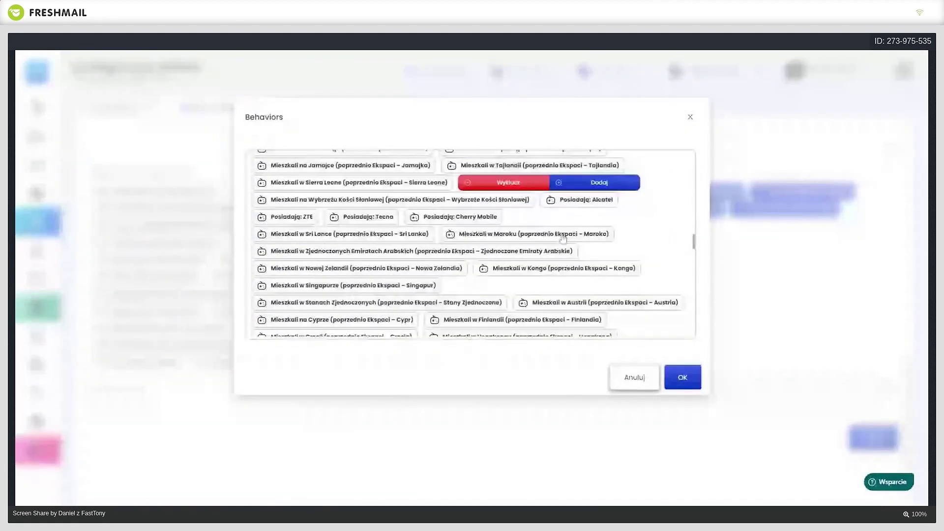
{"action": "scroll", "coordinate": [563, 241], "scroll_direction": "down", "scroll_amount": 5}
{"action": "scroll", "coordinate": [563, 245], "scroll_direction": "down", "scroll_amount": 5}
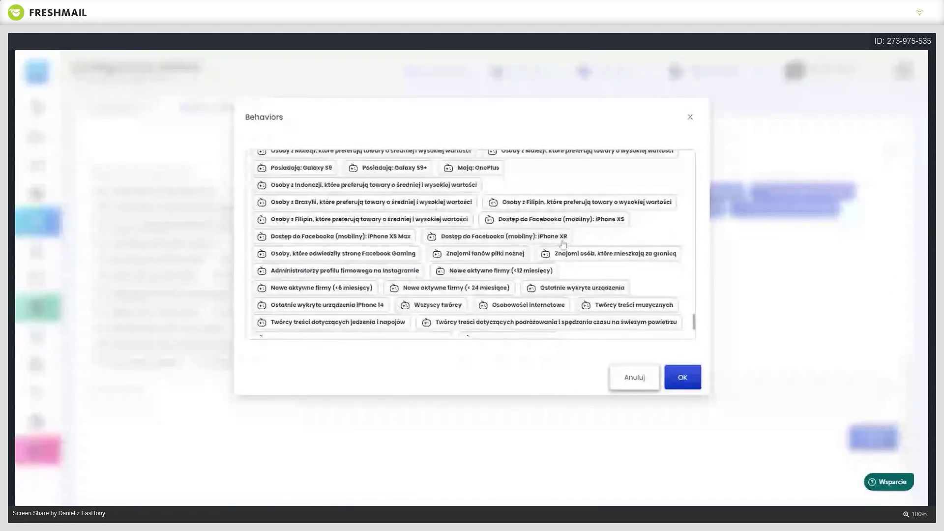
{"action": "scroll", "coordinate": [562, 244], "scroll_direction": "down", "scroll_amount": 3}
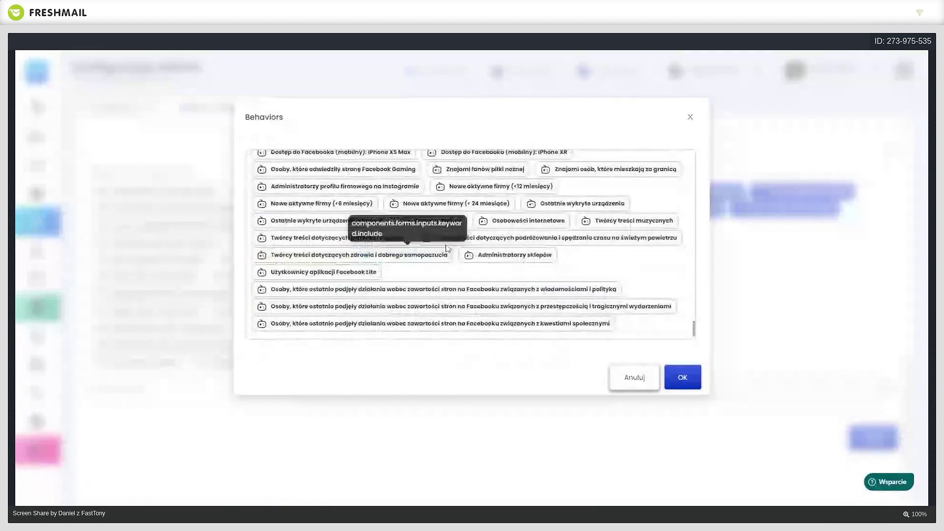
{"action": "left_click", "coordinate": [683, 122]}
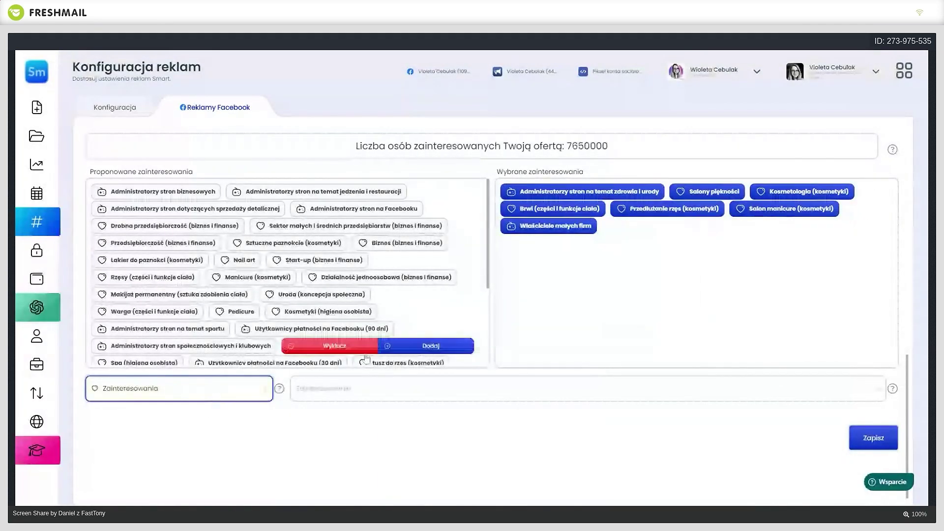
Step: Leave the Facebook ad settings and open the post creation page (Stwórz post)
{"action": "scroll", "coordinate": [366, 359], "scroll_direction": "up", "scroll_amount": 3}
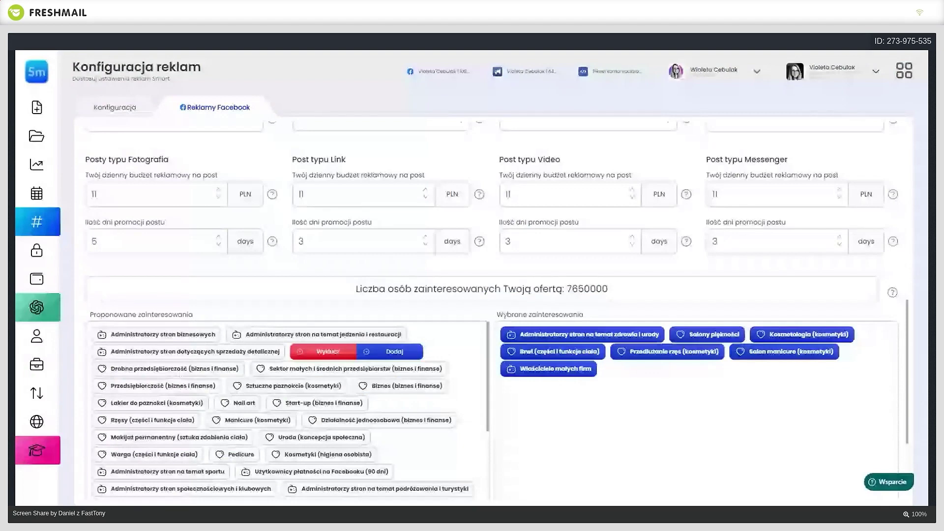
{"action": "scroll", "coordinate": [411, 355], "scroll_direction": "up", "scroll_amount": 1}
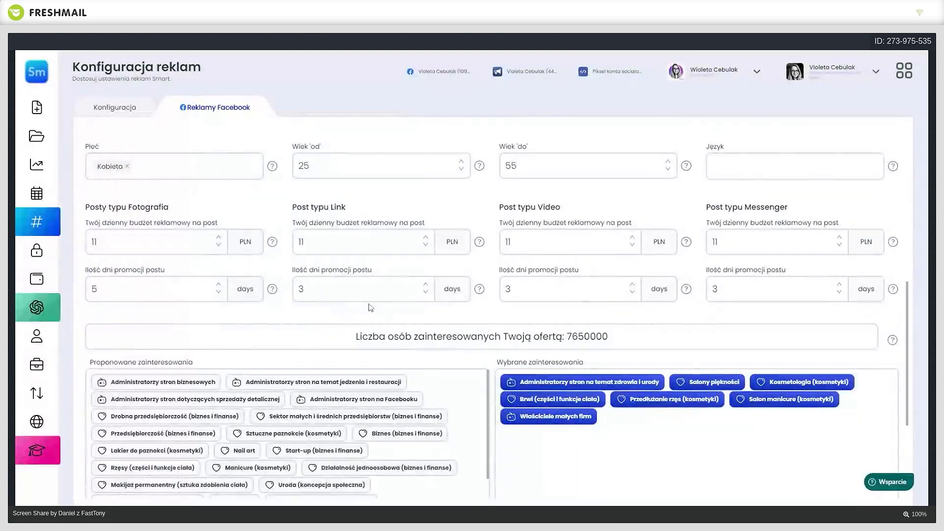
{"action": "left_click", "coordinate": [37, 106]}
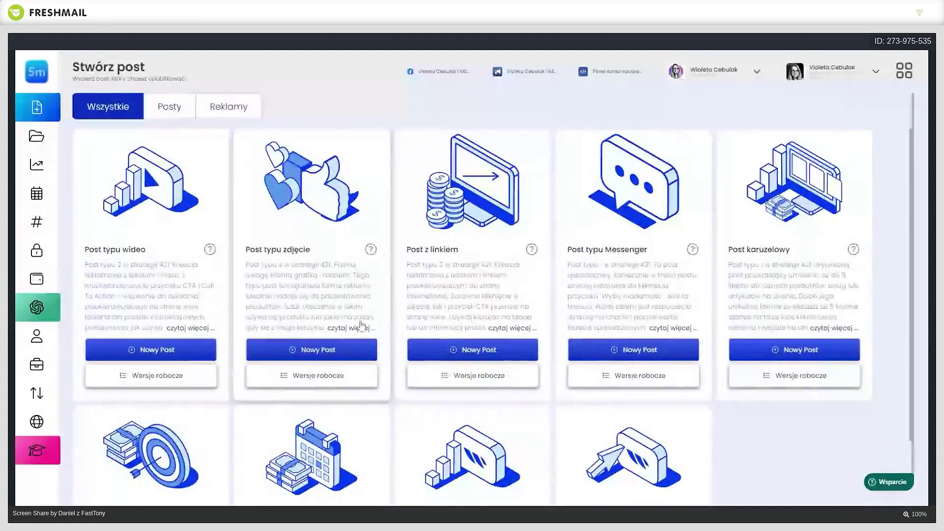
Step: Read the full description of the photo post type (Post typu zdjęcie), collapse it, and survey all available post and ad types together
{"action": "left_click", "coordinate": [361, 327]}
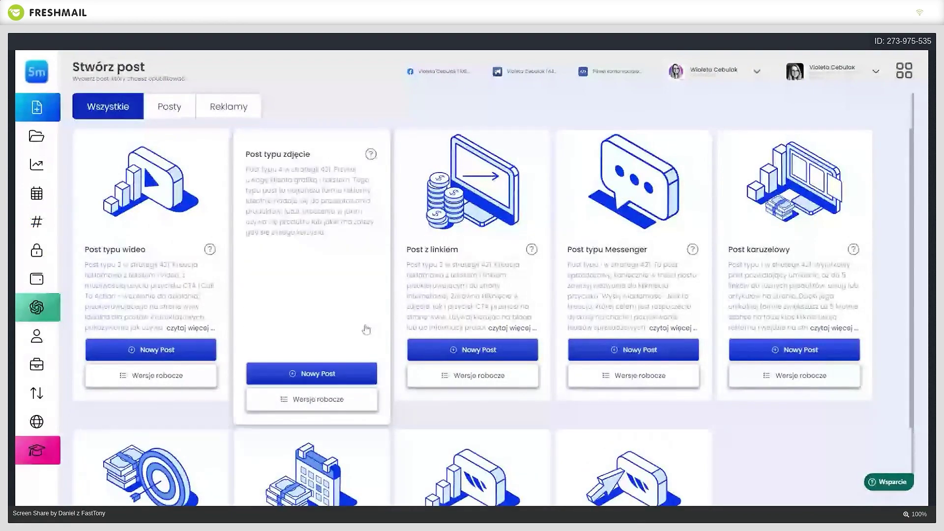
{"action": "scroll", "coordinate": [362, 326], "scroll_direction": "down", "scroll_amount": 1}
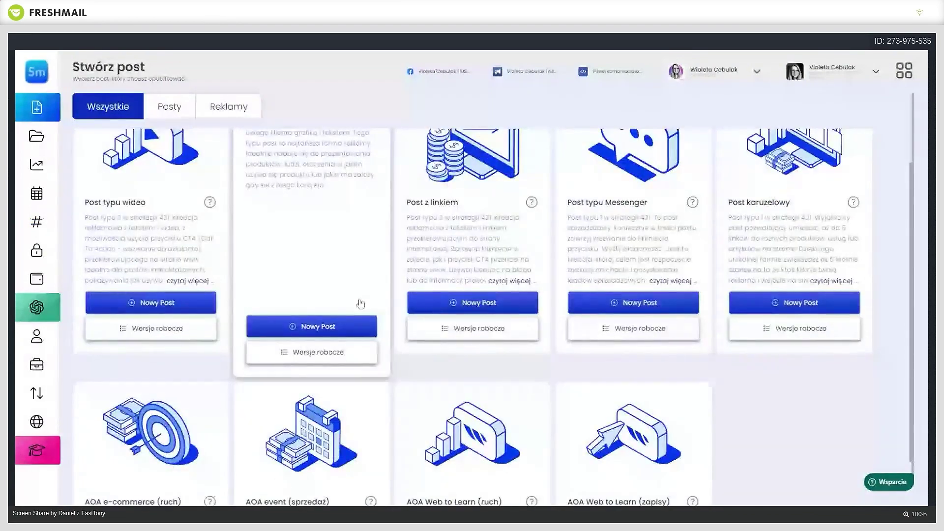
{"action": "scroll", "coordinate": [360, 304], "scroll_direction": "up", "scroll_amount": 1}
{"action": "left_click", "coordinate": [310, 246]}
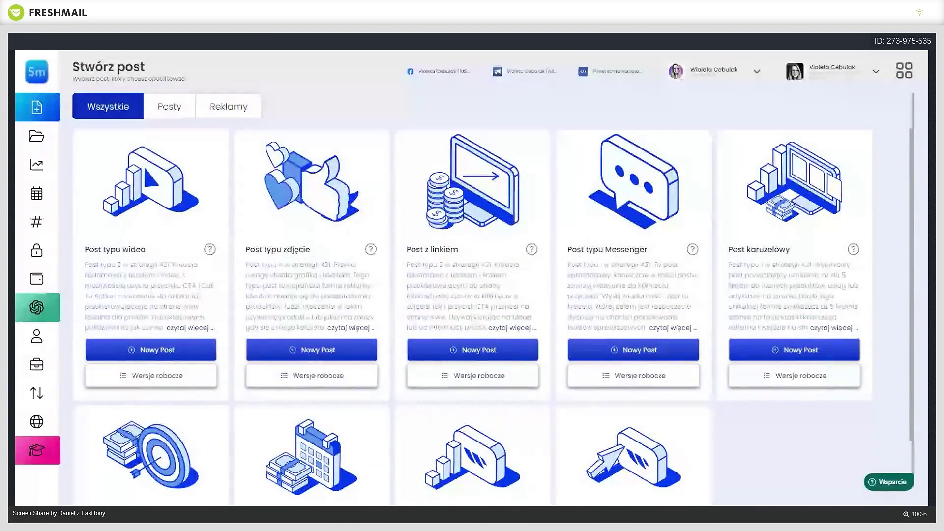
{"action": "key", "text": "ctrl+minus"}
{"action": "key", "text": "ctrl+minus"}
{"action": "key", "text": "ctrl+minus"}
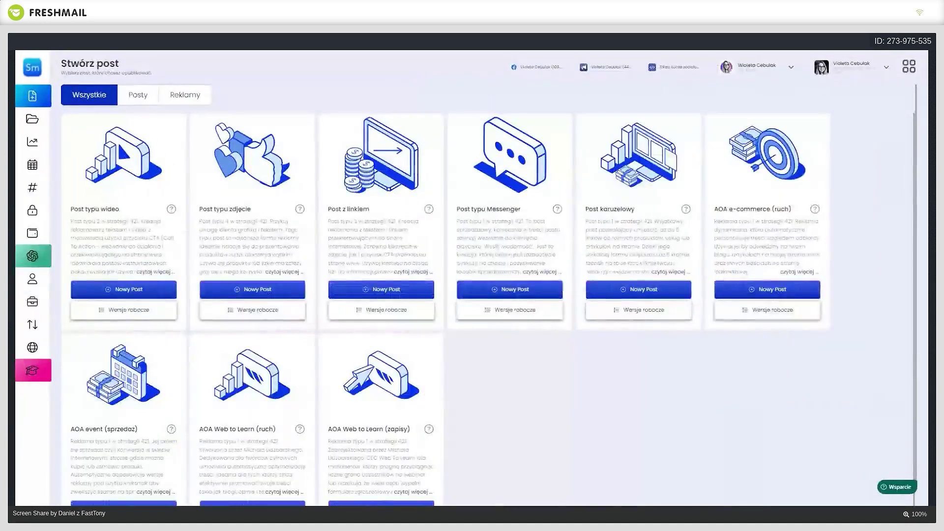